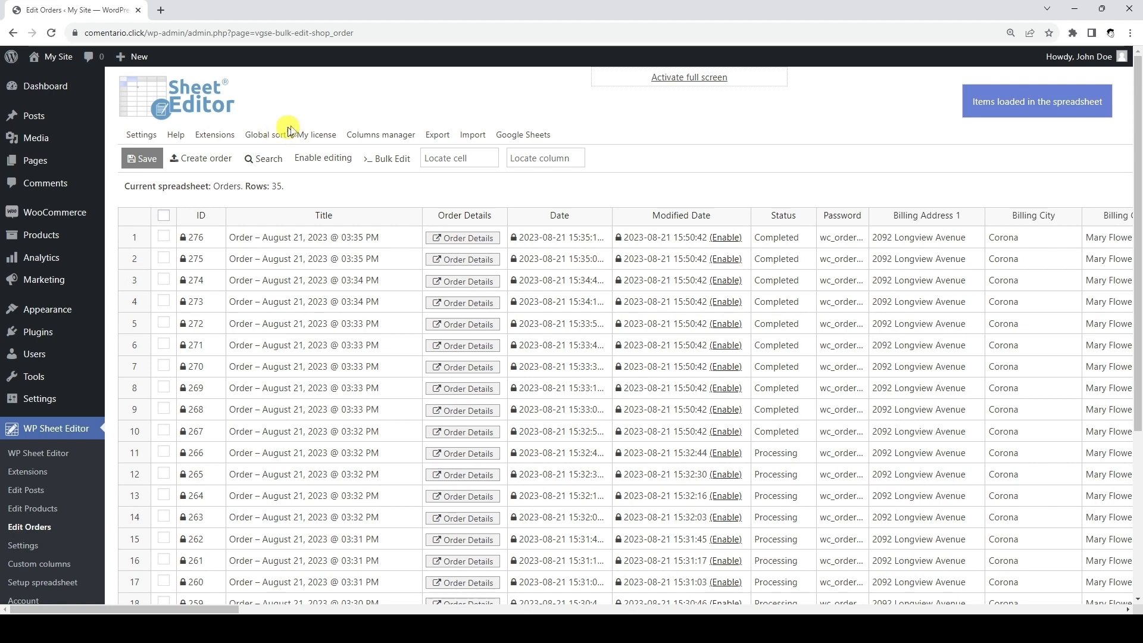
# Connect the site to Google and the WP Sheet Editor API with the Sheet Editor account, granting access to the app's Drive files.
pyautogui.click(528, 134)
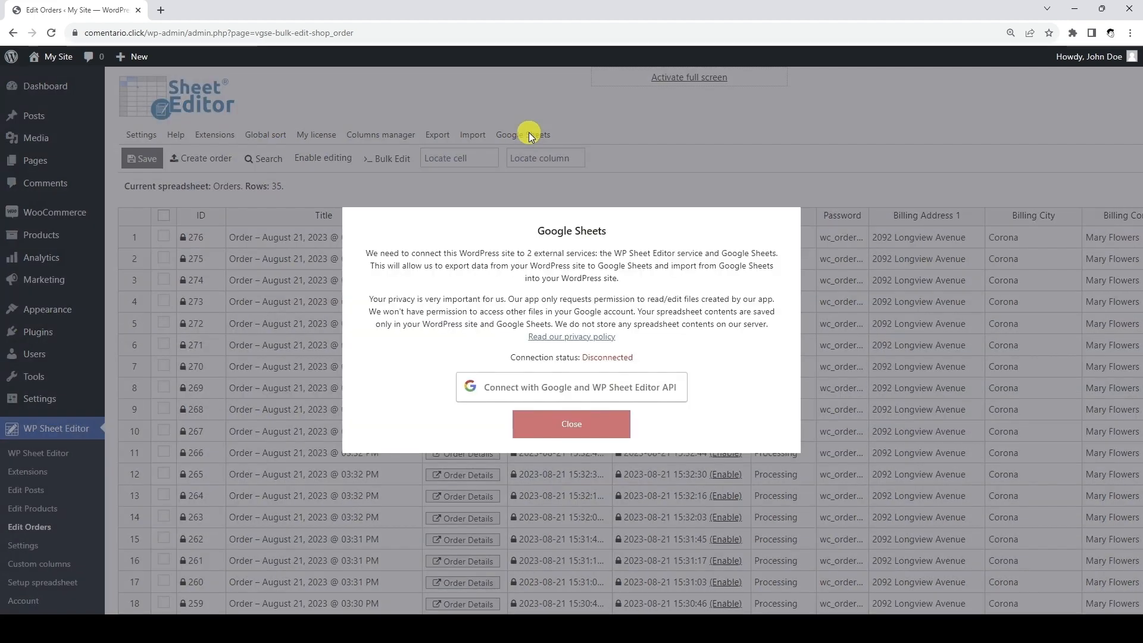
pyautogui.click(648, 380)
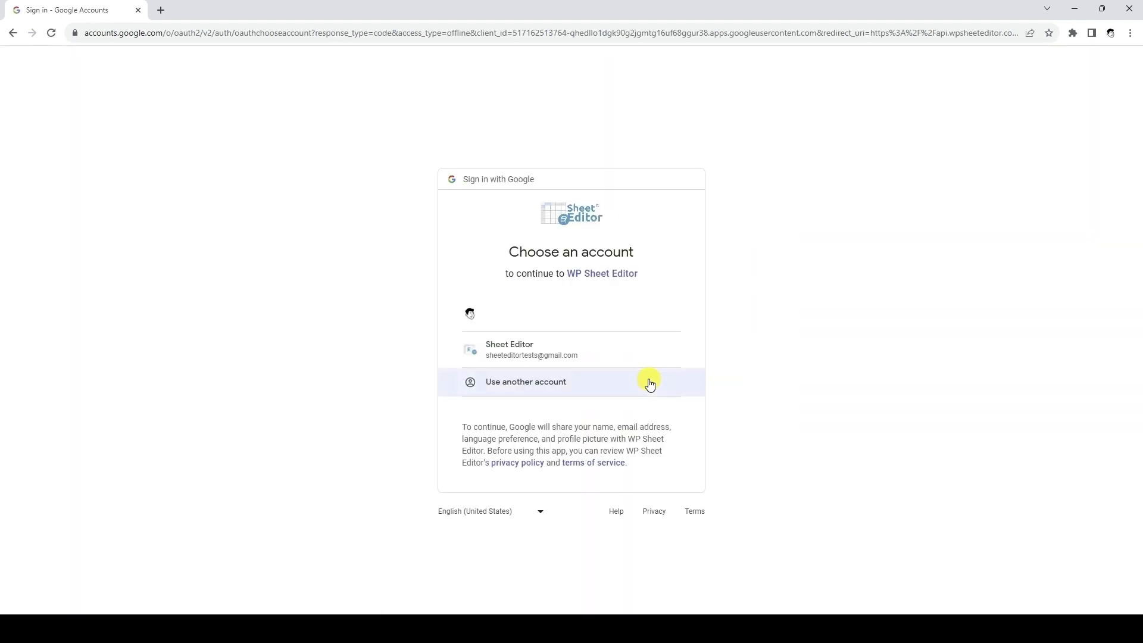
pyautogui.click(659, 357)
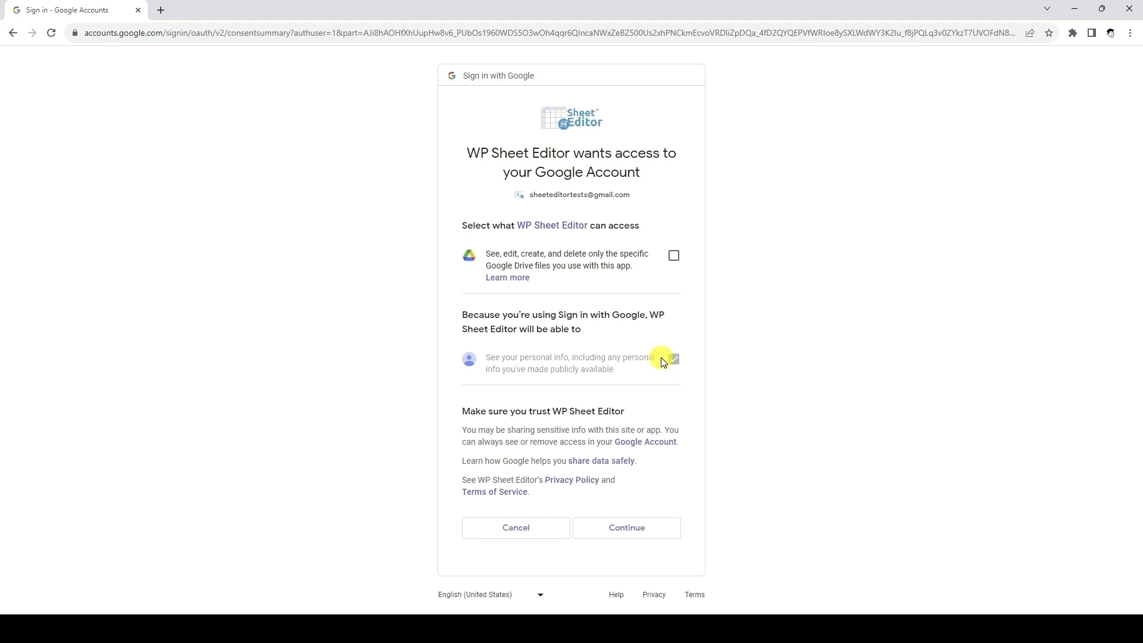
pyautogui.click(676, 259)
pyautogui.click(637, 530)
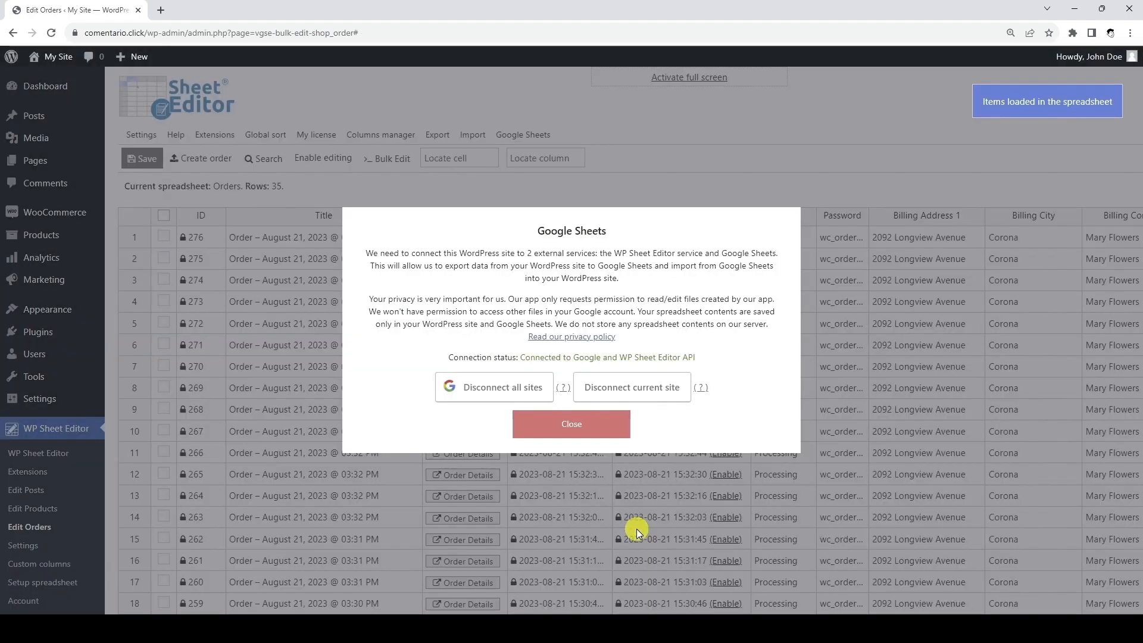
pyautogui.click(592, 433)
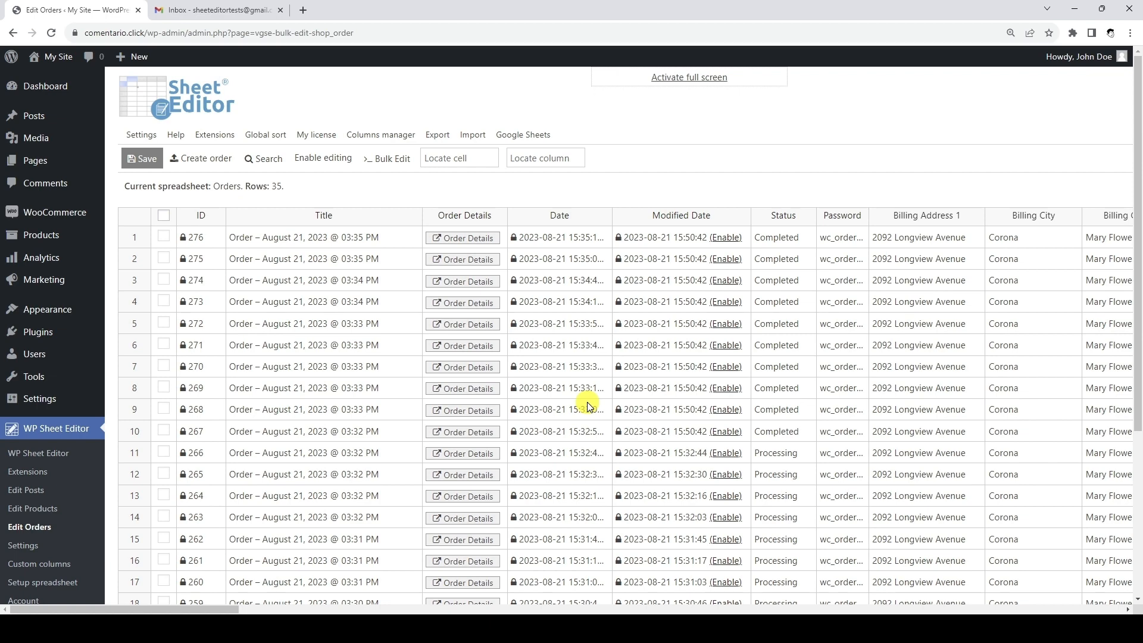
# Set up an orders export with the active columns, all rows from the current search, and Google Sheets as the editing app.
pyautogui.click(434, 138)
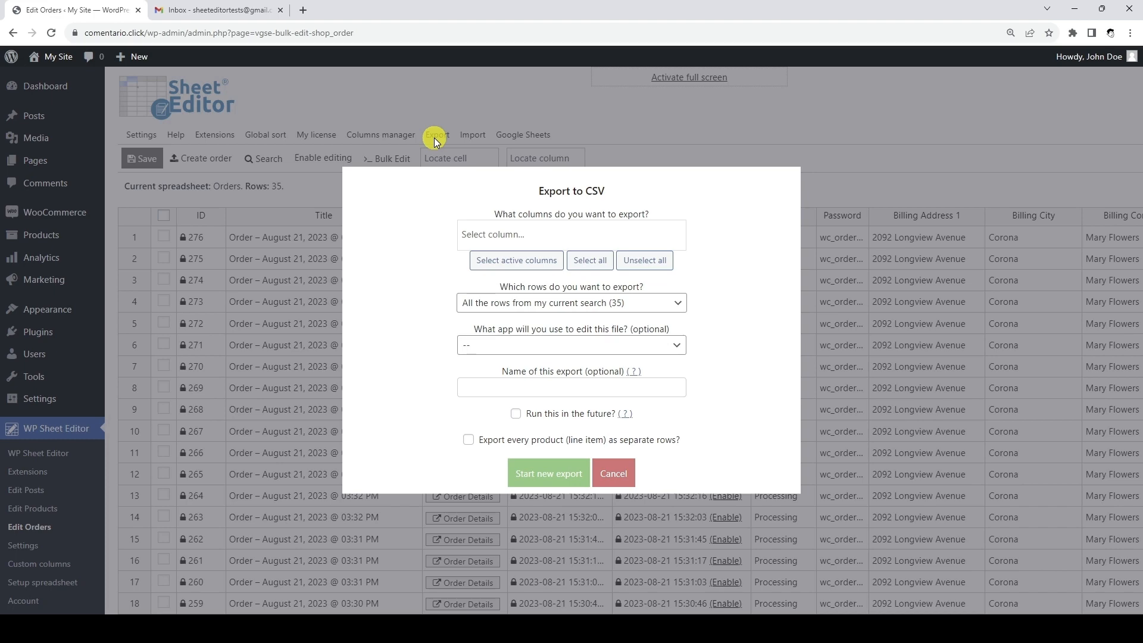
pyautogui.click(509, 257)
pyautogui.scroll(-4, 508, 256)
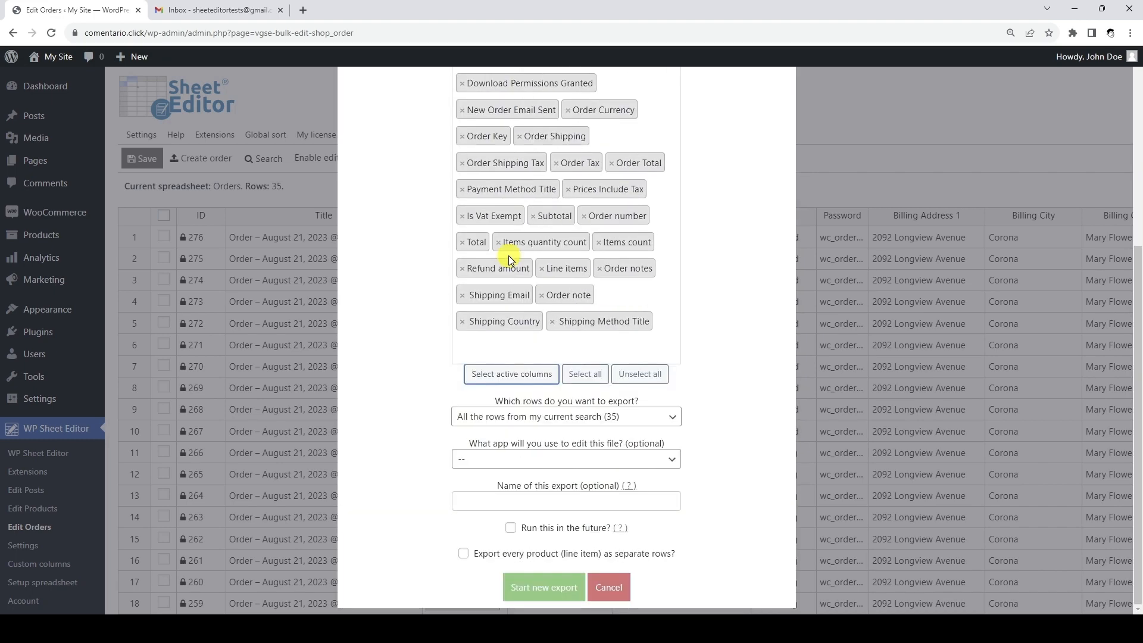
pyautogui.click(657, 418)
pyautogui.click(651, 430)
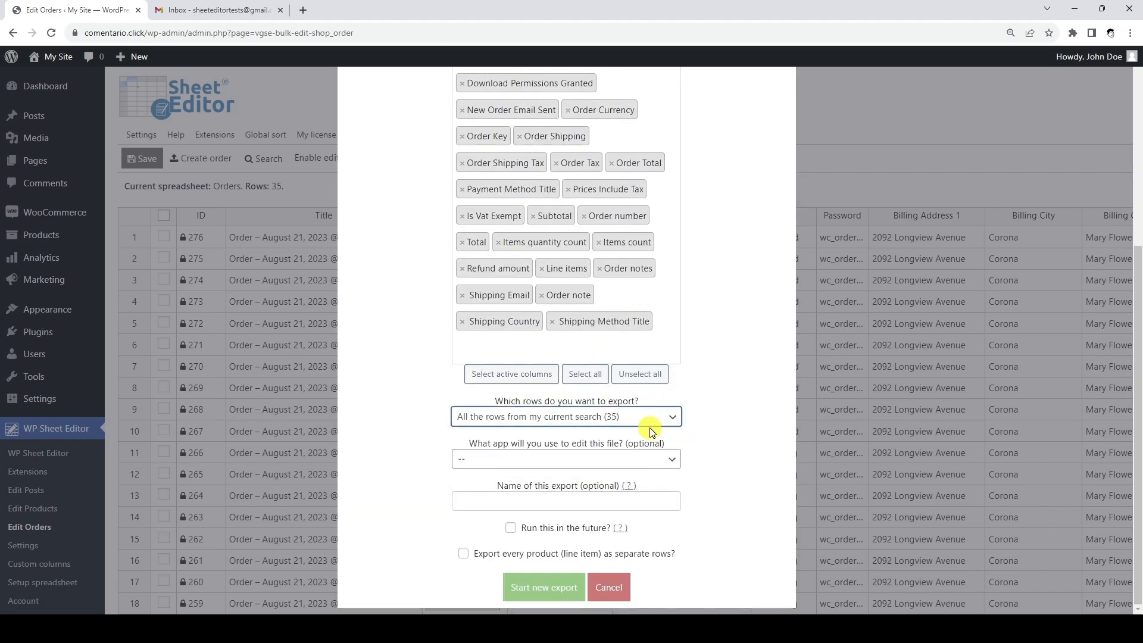
pyautogui.click(652, 457)
pyautogui.click(611, 526)
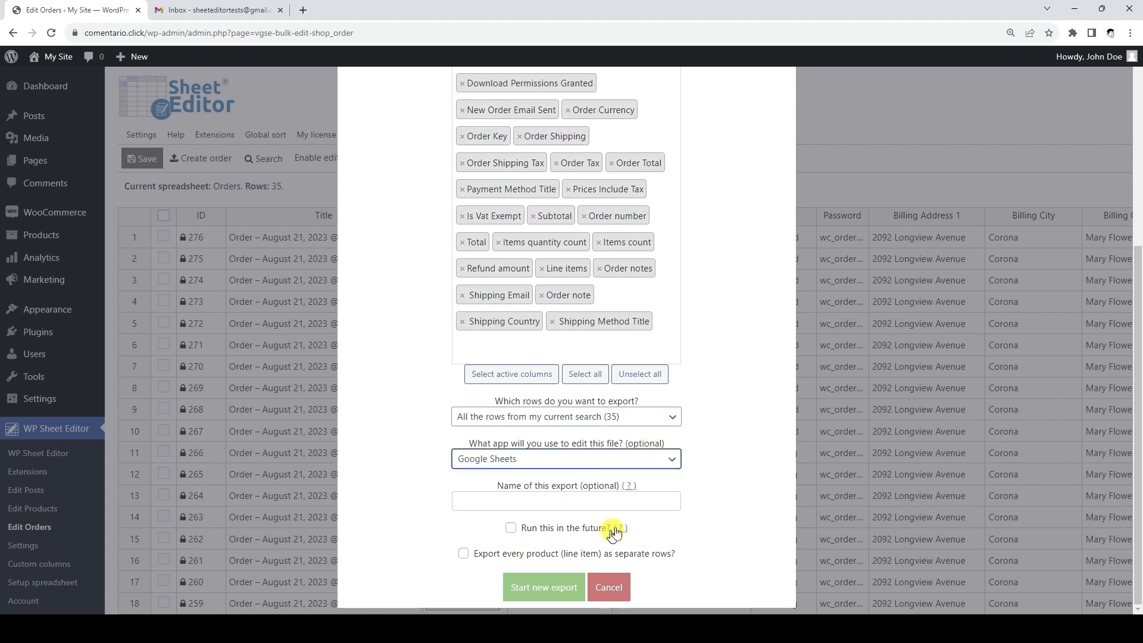
# Name the export "Recurring export to Google Sheets".
pyautogui.click(637, 501)
pyautogui.write('Recurring export to Google Sheets')
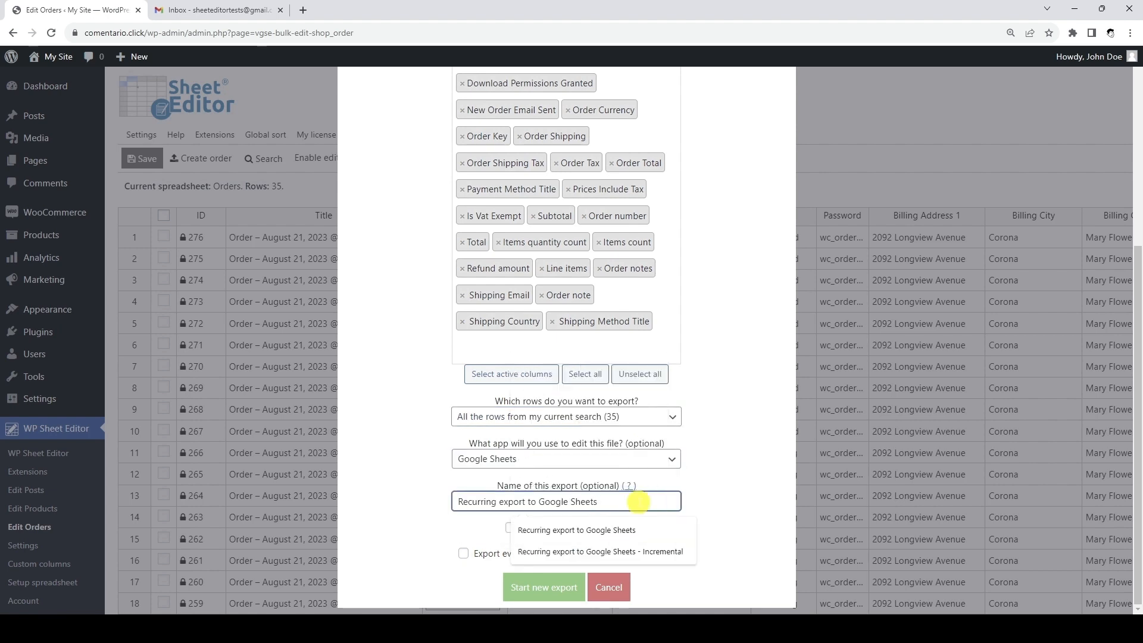
pyautogui.click(699, 503)
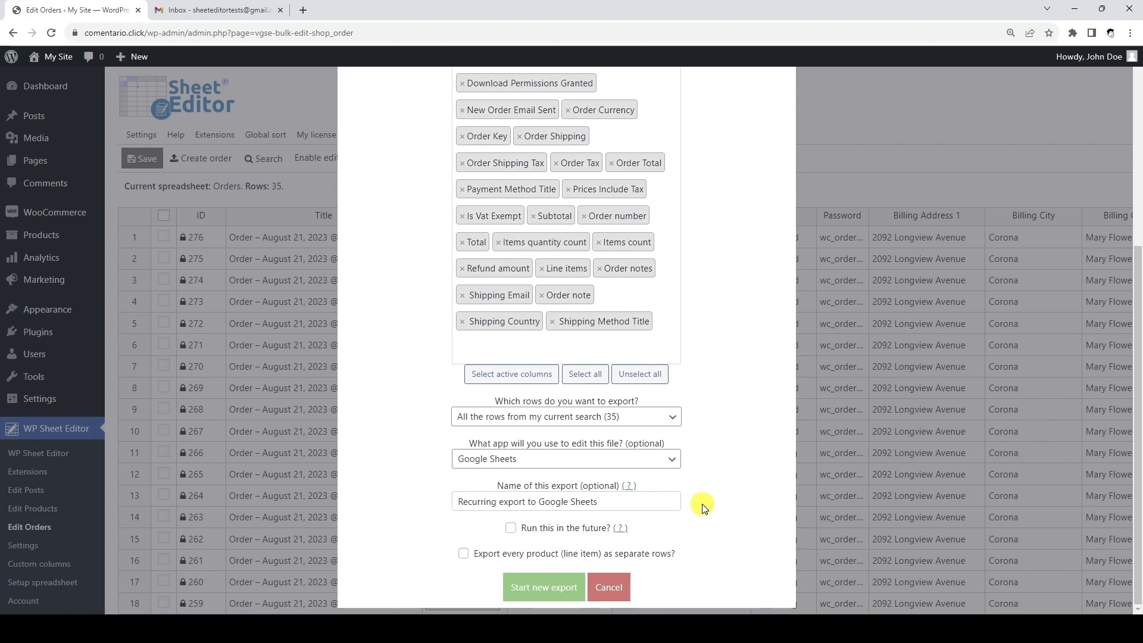
# Enable running the export in the future and schedule it for 08/22/2023 at 02:05:00 PM.
pyautogui.click(513, 527)
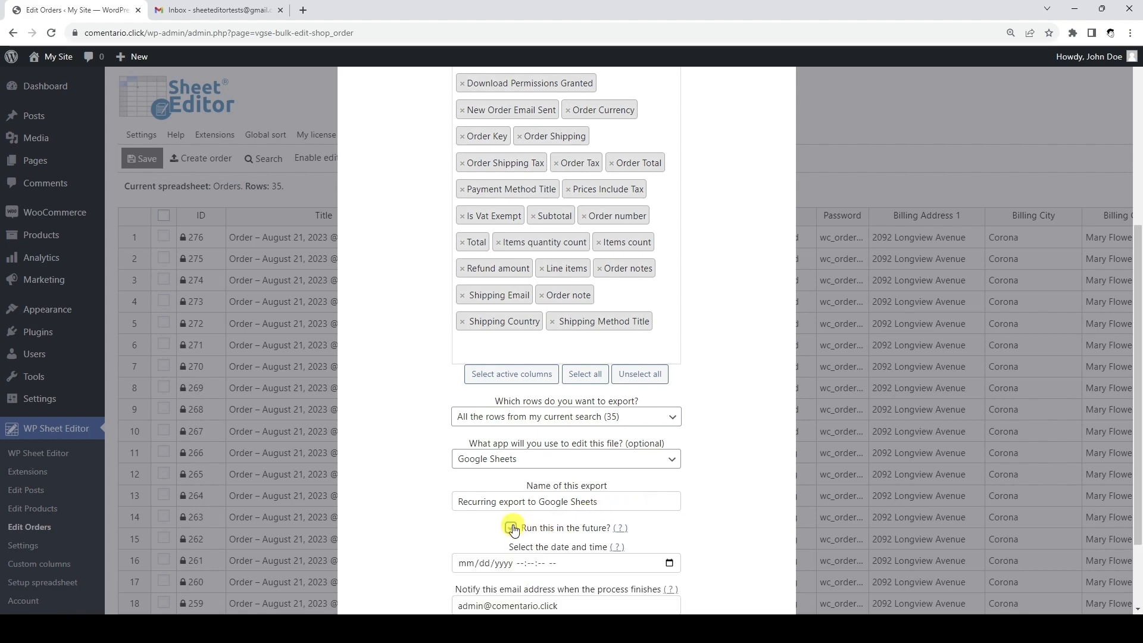
pyautogui.scroll(-2, 514, 527)
pyautogui.click(669, 460)
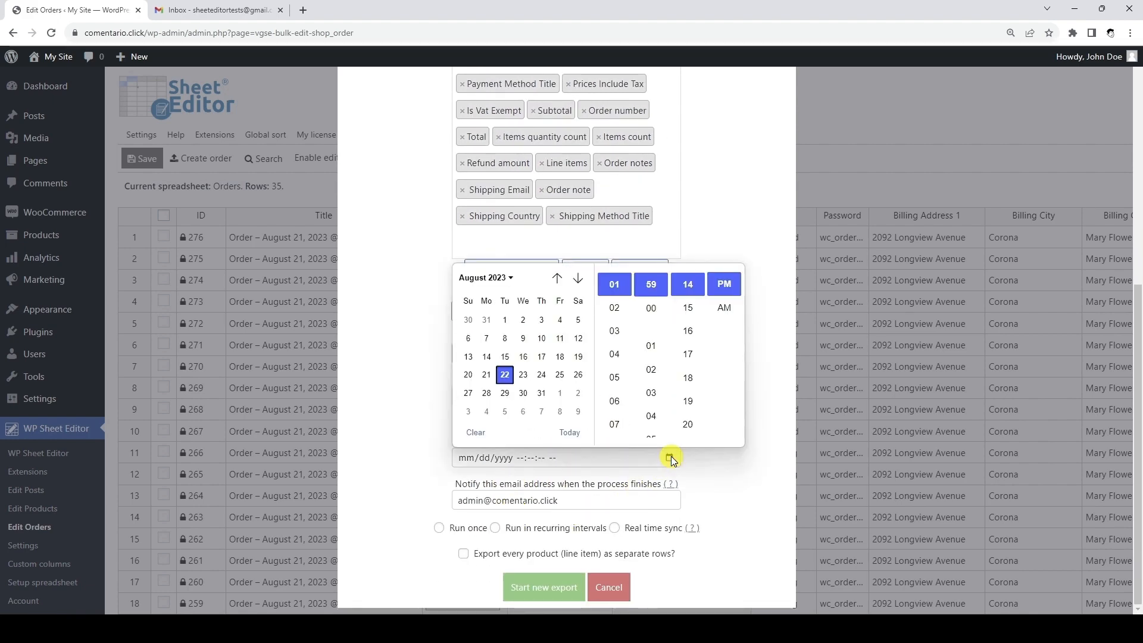
pyautogui.click(614, 289)
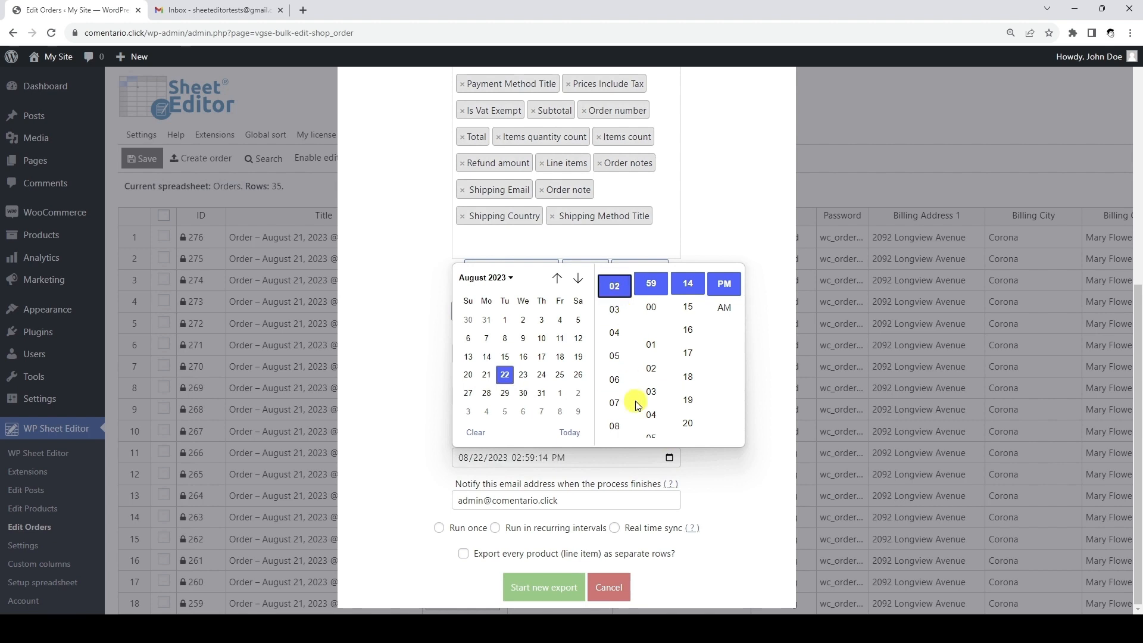
pyautogui.click(650, 434)
pyautogui.scroll(3, 688, 405)
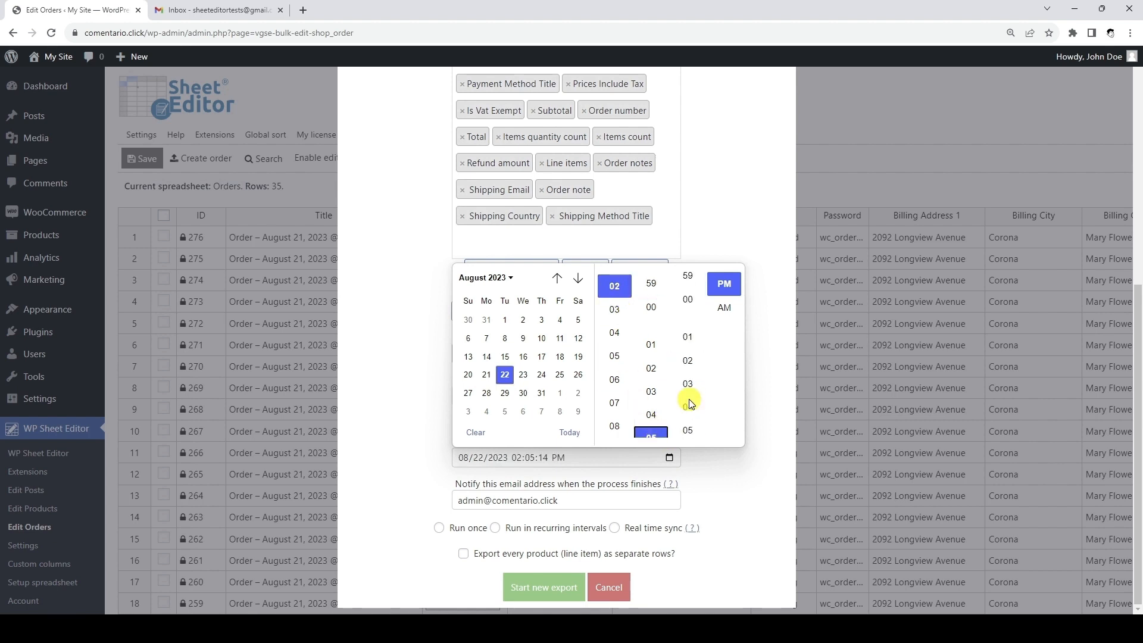
pyautogui.click(688, 305)
pyautogui.click(775, 302)
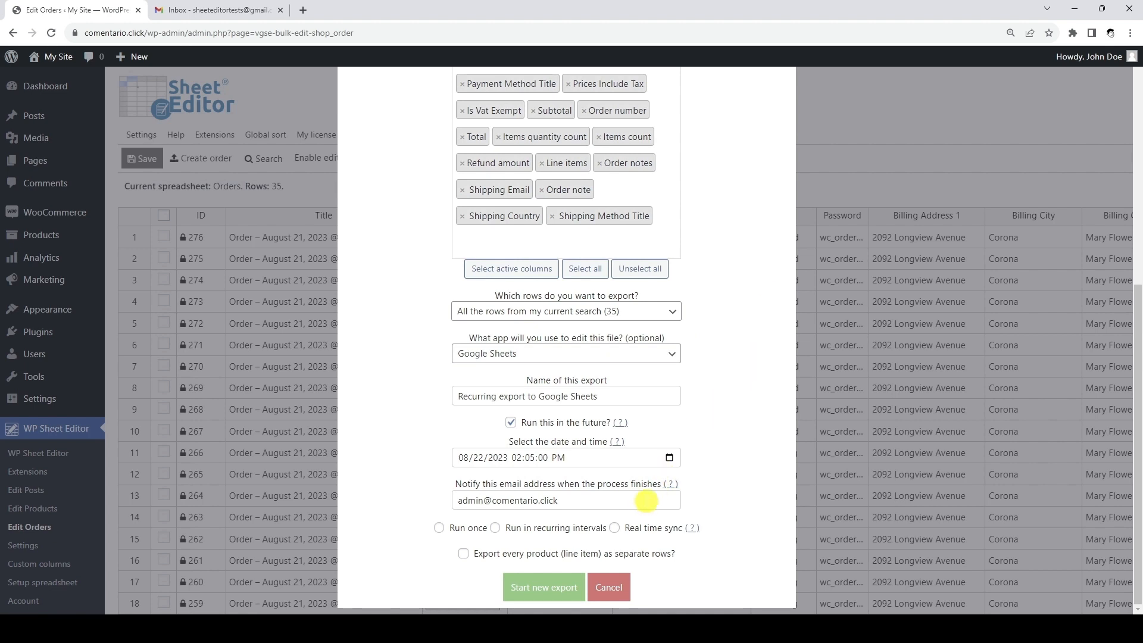
# Replace the notification e-mail address with the Google test account's address.
pyautogui.click(646, 500)
pyautogui.hotkey('ctrl', 'a')
pyautogui.press('BackSpace')
pyautogui.hotkey('ctrl', 'v')
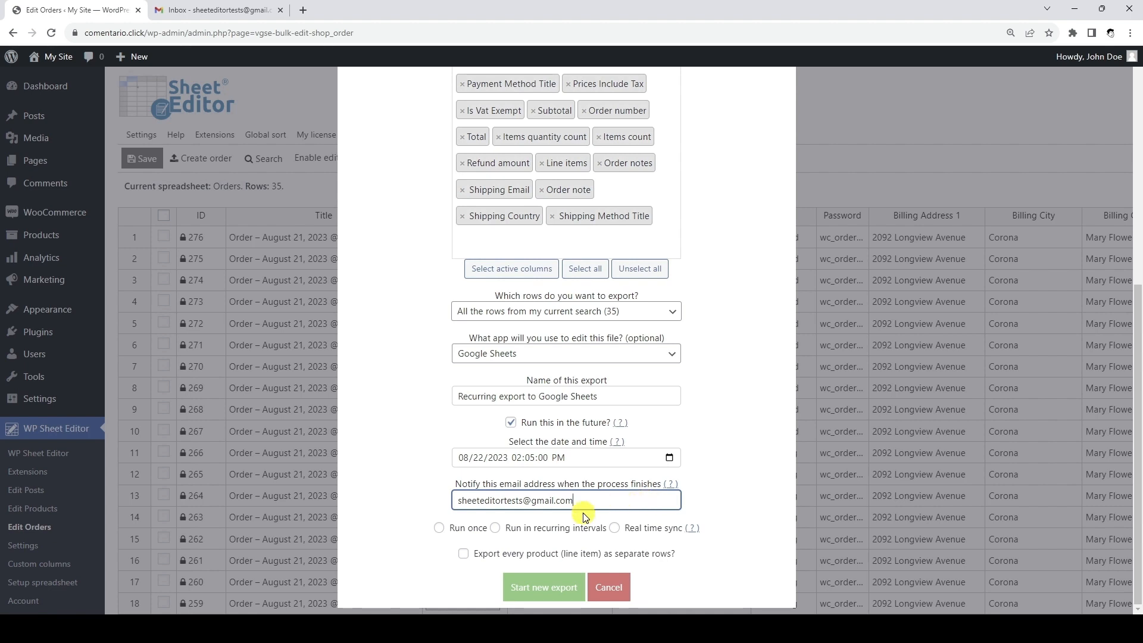
# Make the export run in recurring intervals of 5 minutes and start the new export.
pyautogui.click(496, 528)
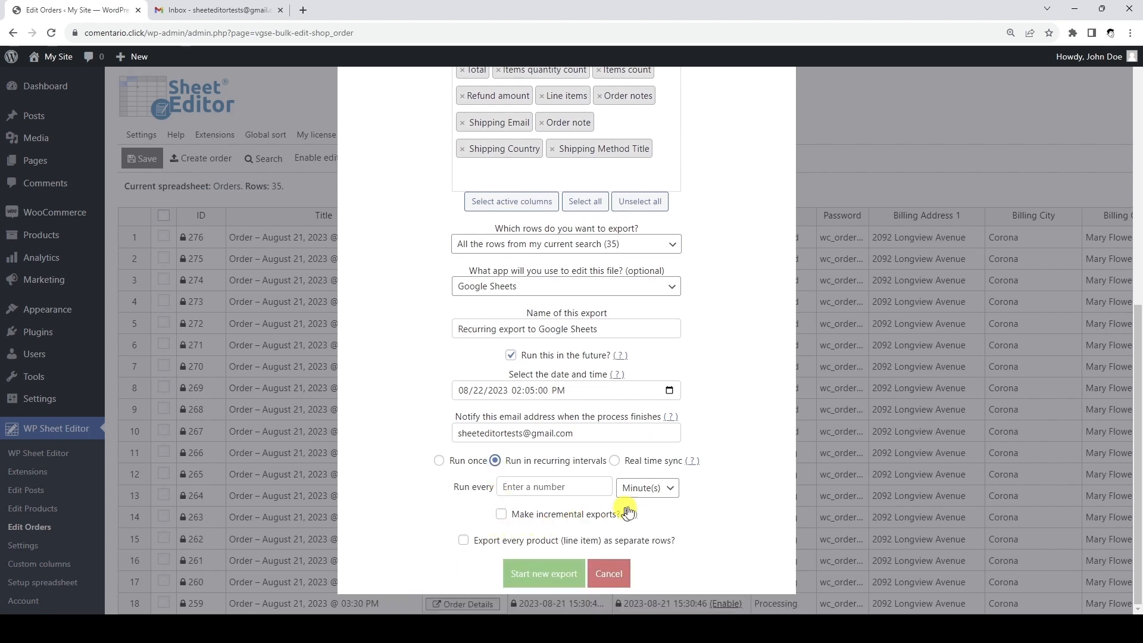
pyautogui.click(654, 492)
pyautogui.click(623, 497)
pyautogui.click(604, 484)
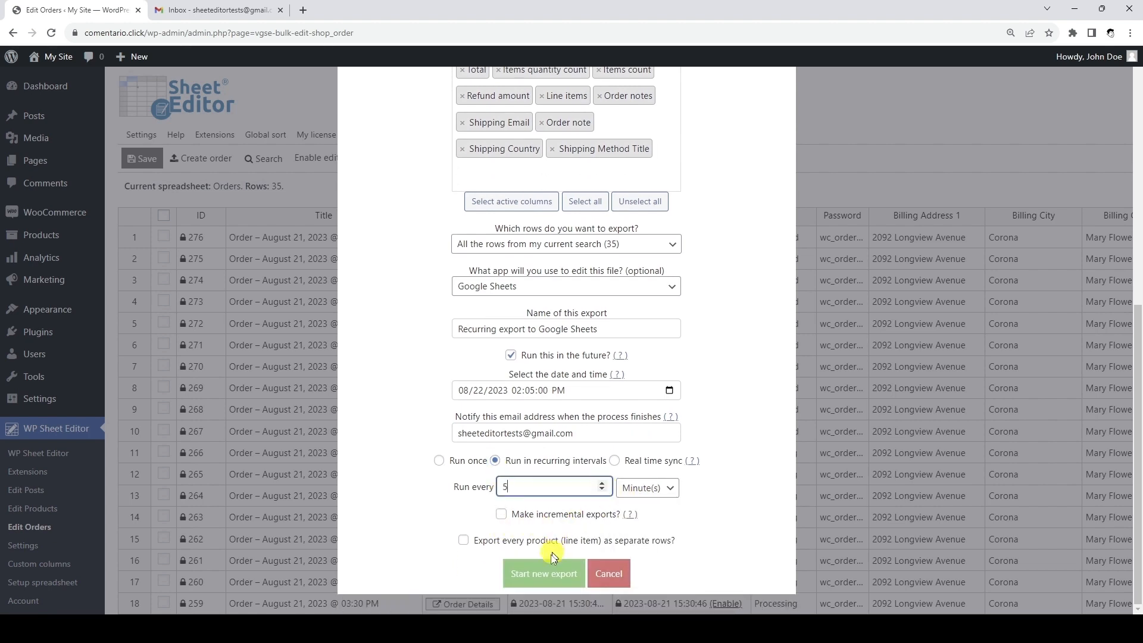
pyautogui.click(546, 572)
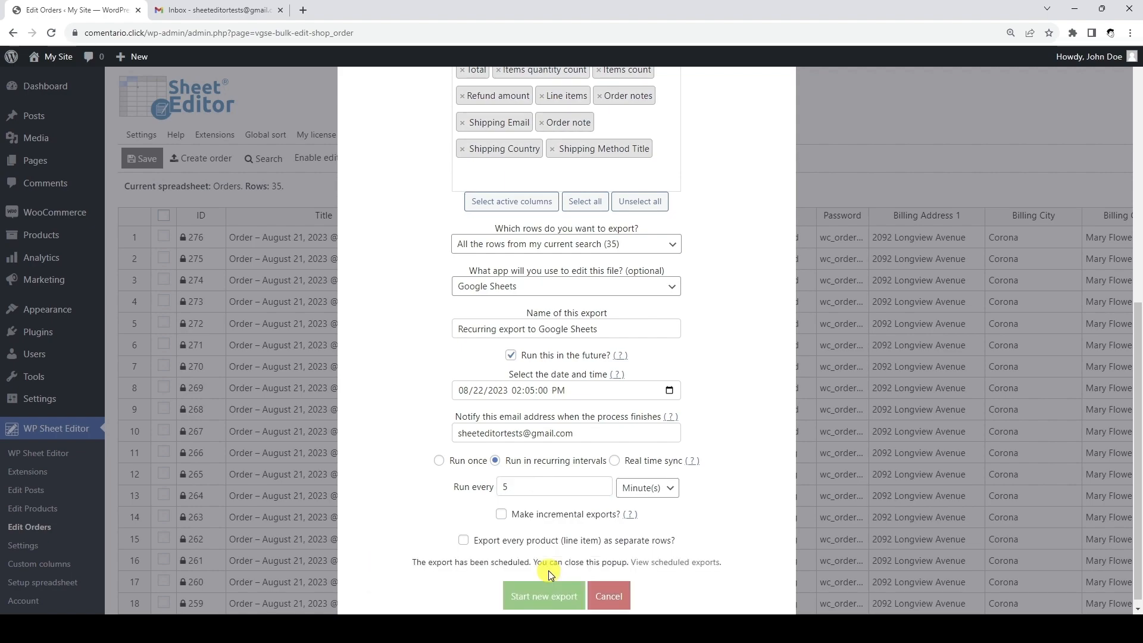
# Open the scheduled exports list and review the log and schedule settings of the My WooCommerce orders export.
pyautogui.click(698, 563)
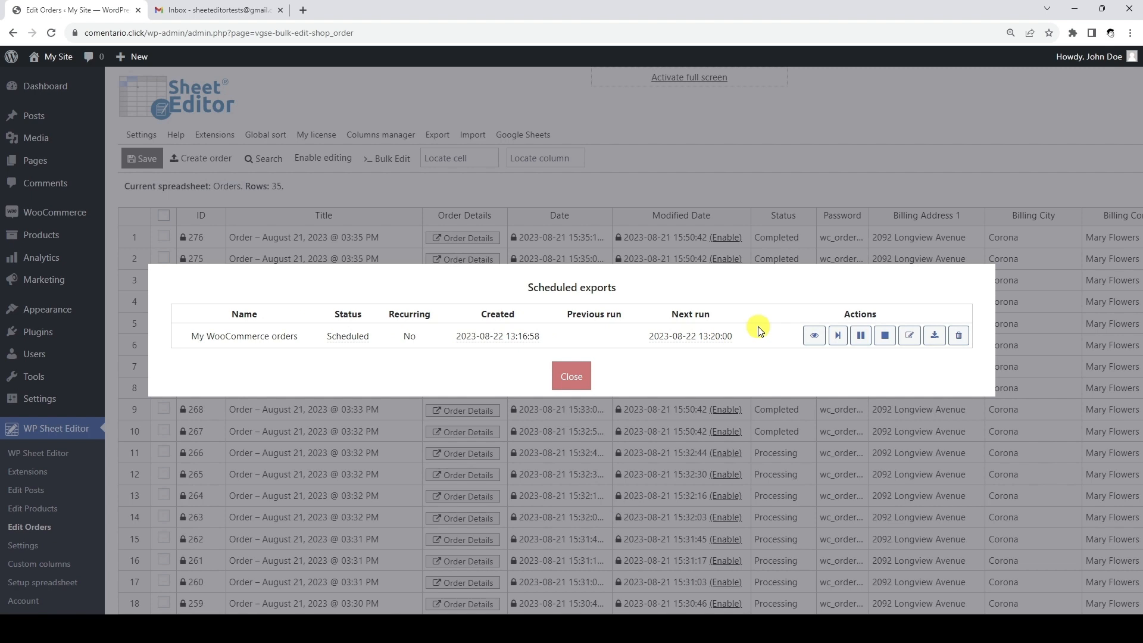
pyautogui.click(813, 335)
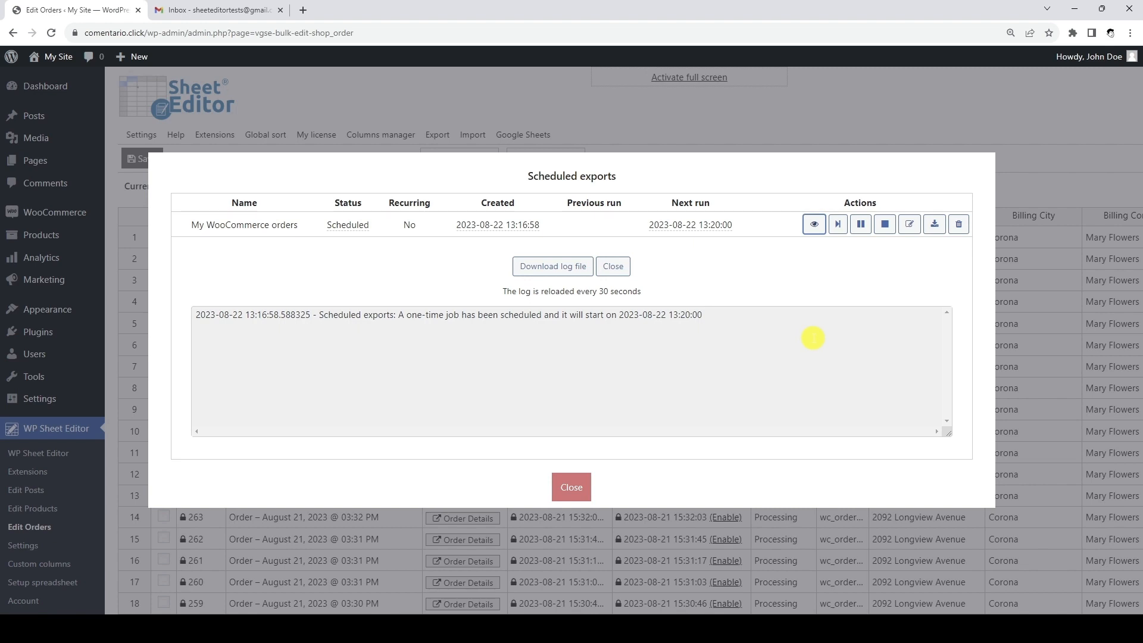
pyautogui.click(811, 229)
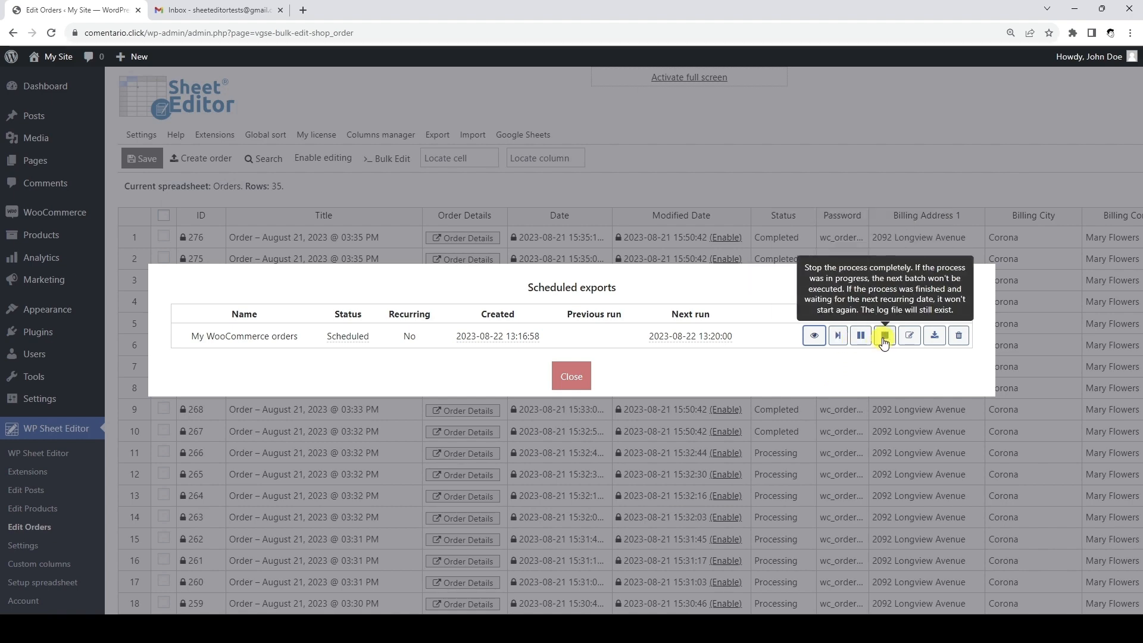
pyautogui.click(909, 335)
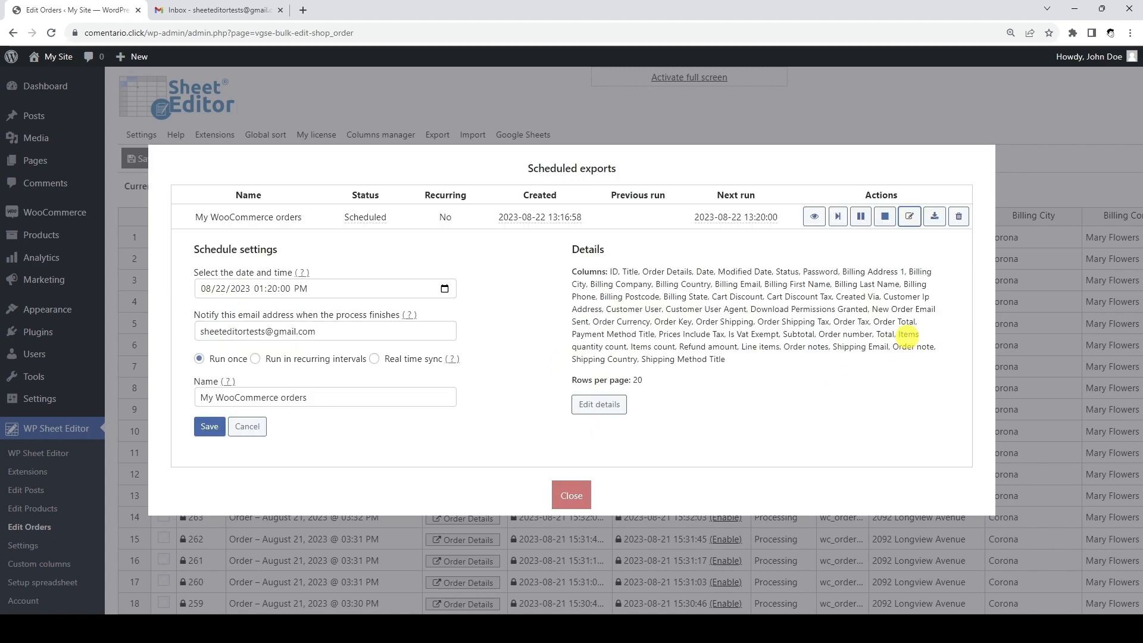
pyautogui.click(261, 427)
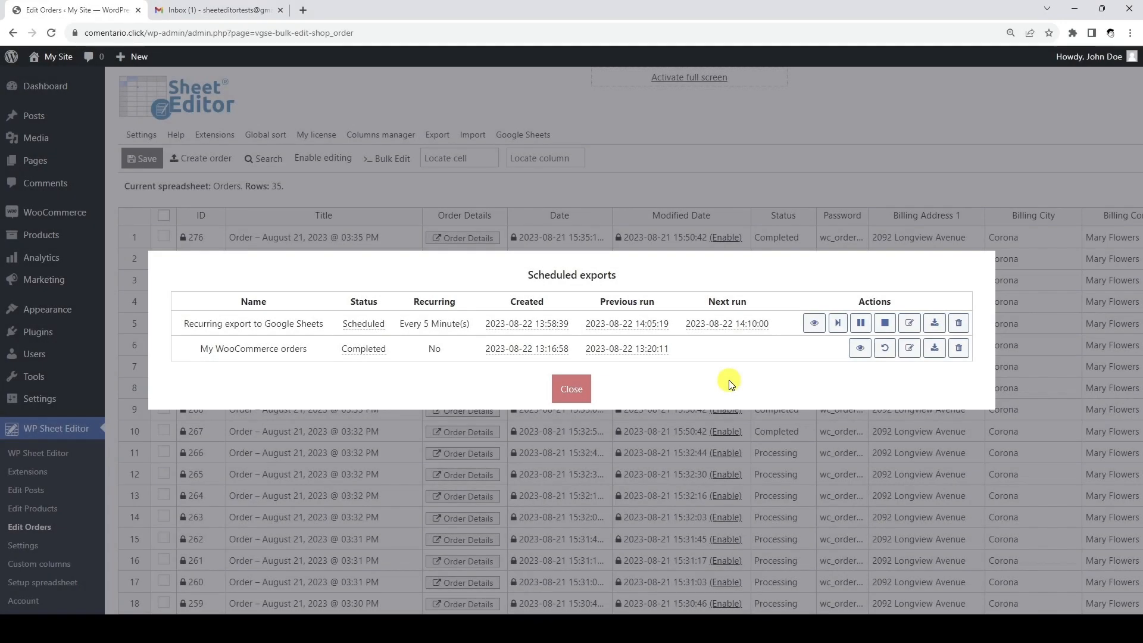
# Switch to Gmail, open the completion e-mail for the recurring export, and examine the exported orders in its linked Google Sheet.
pyautogui.click(230, 10)
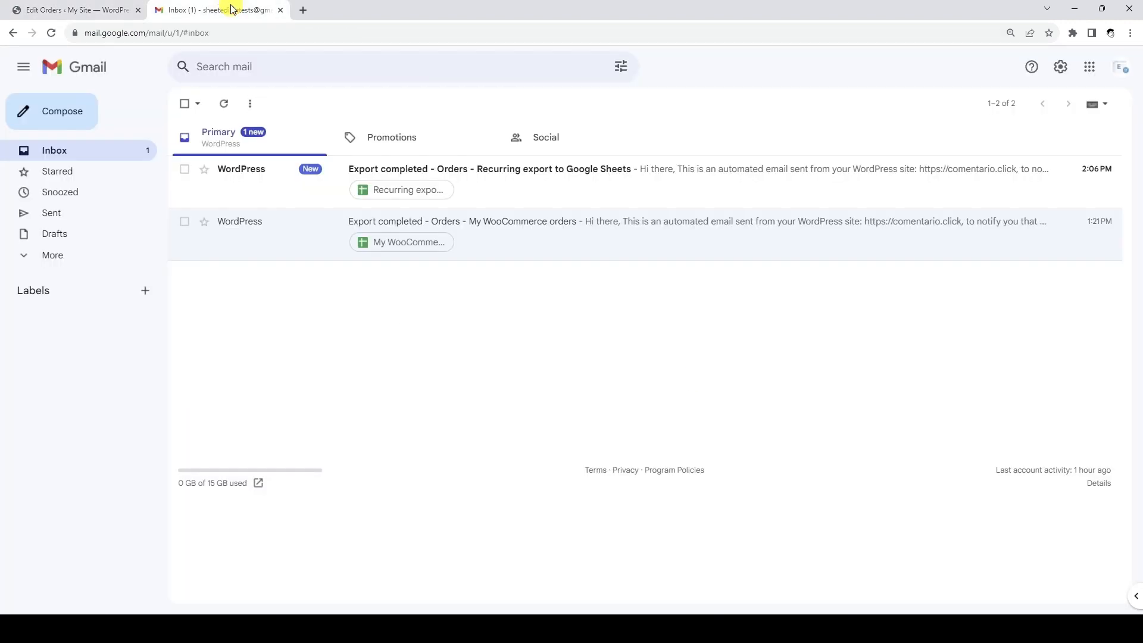
pyautogui.click(552, 169)
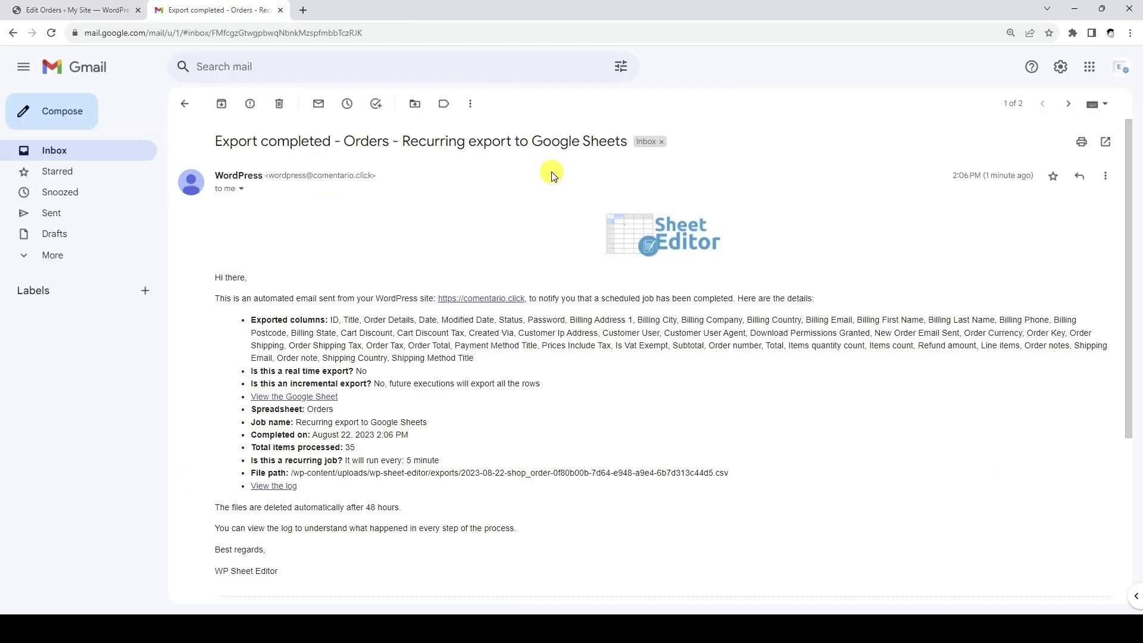
pyautogui.click(324, 396)
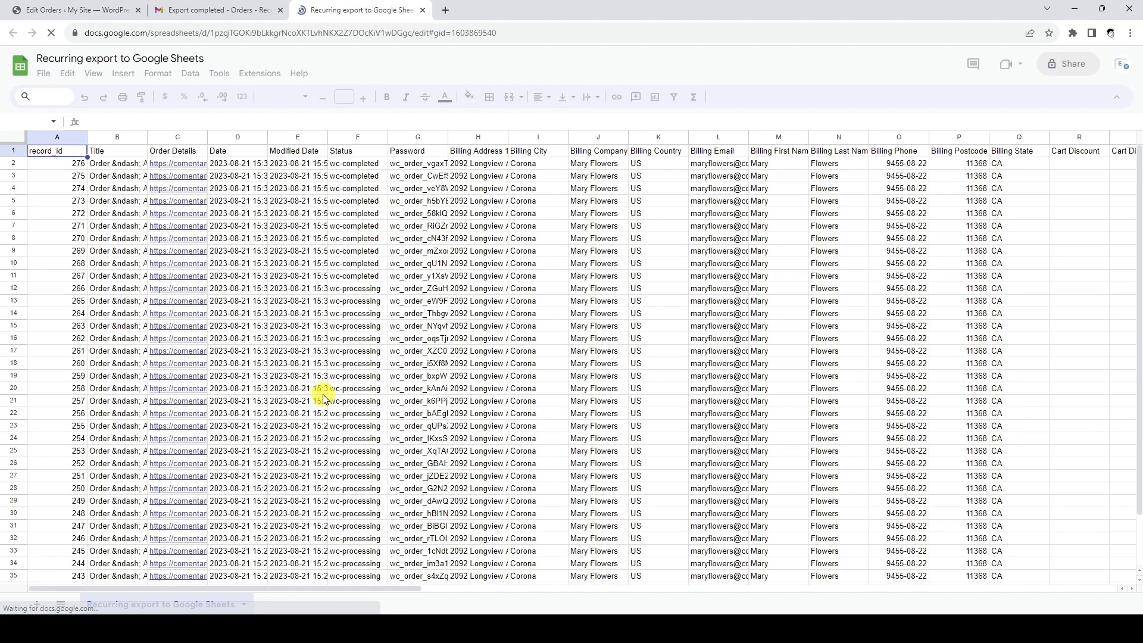
pyautogui.scroll(-3, 324, 395)
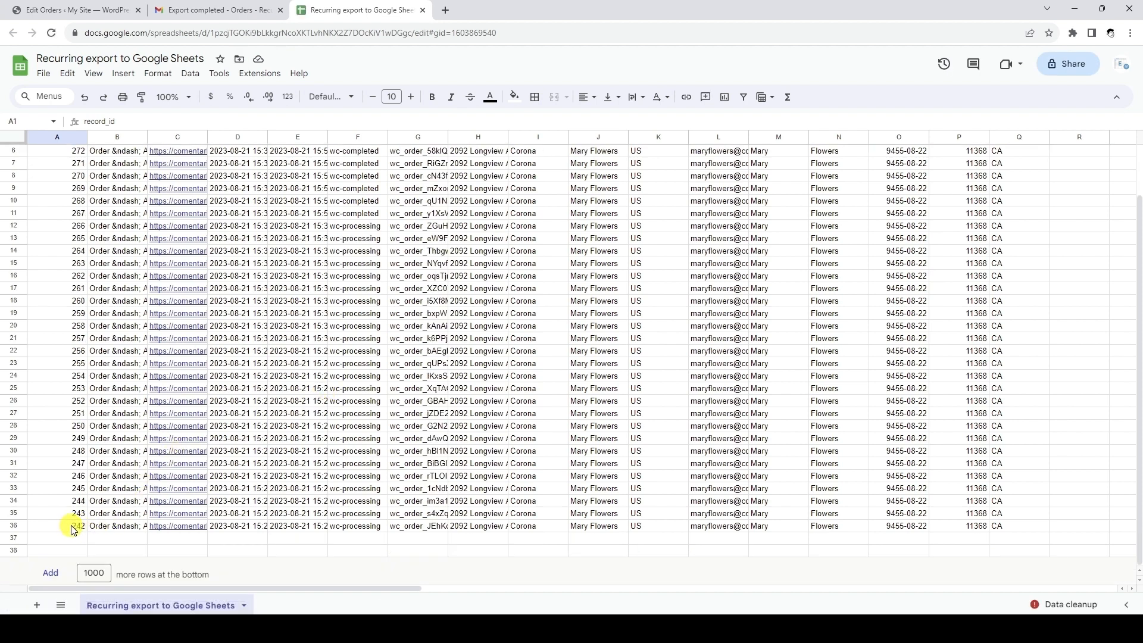
pyautogui.scroll(2, 447, 416)
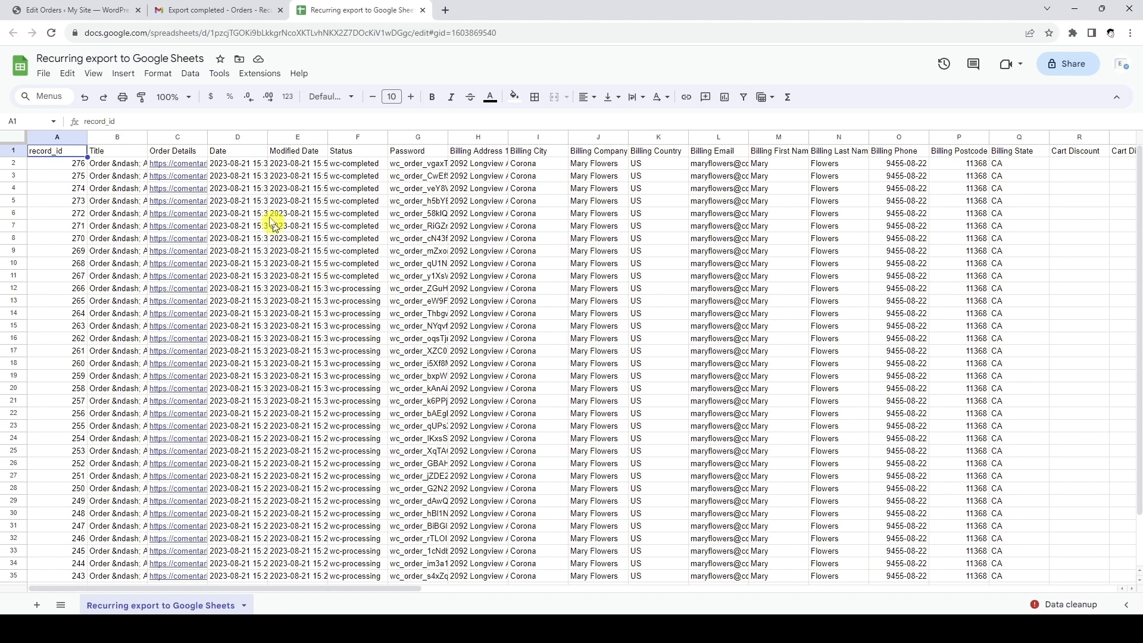
# Return to the WordPress orders spreadsheet, close the scheduled exports list, and enable editing.
pyautogui.click(76, 11)
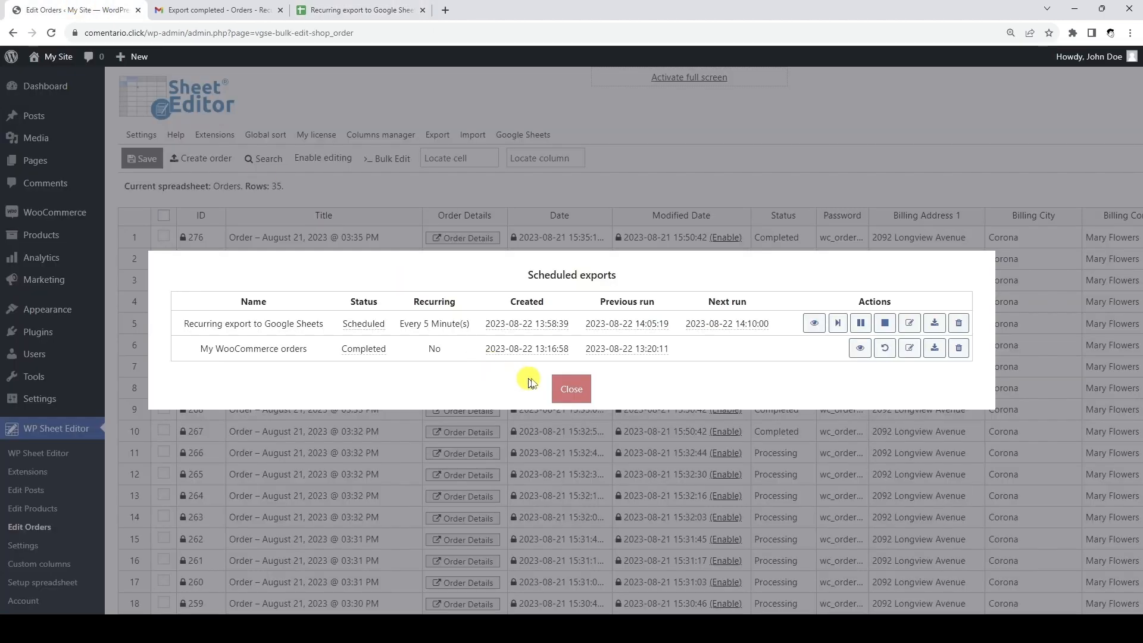
pyautogui.click(569, 390)
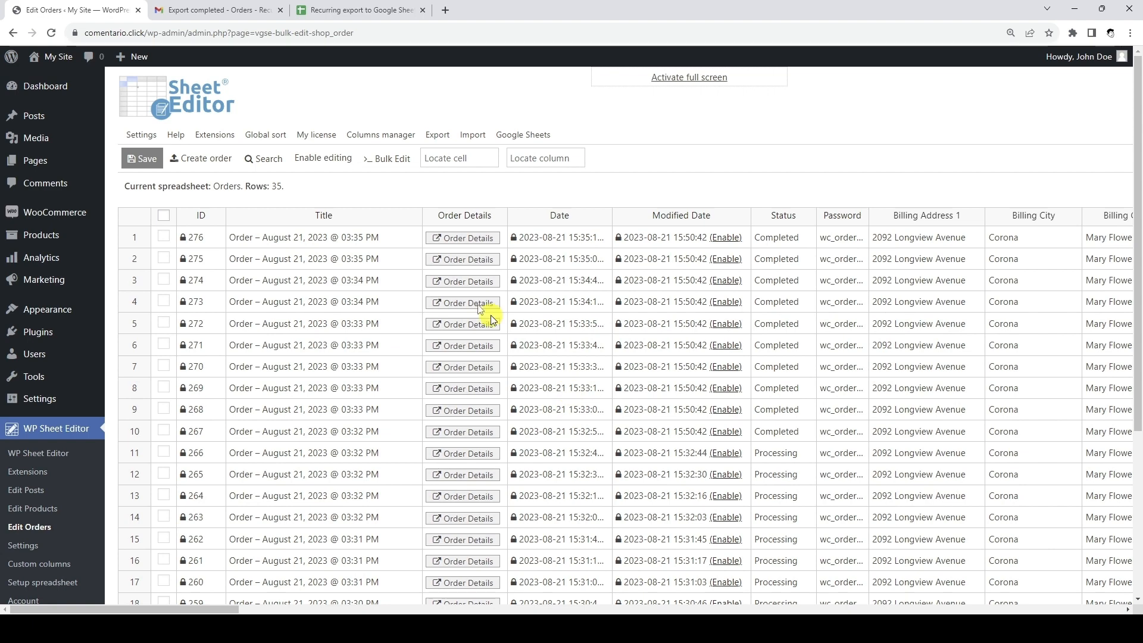
pyautogui.click(331, 166)
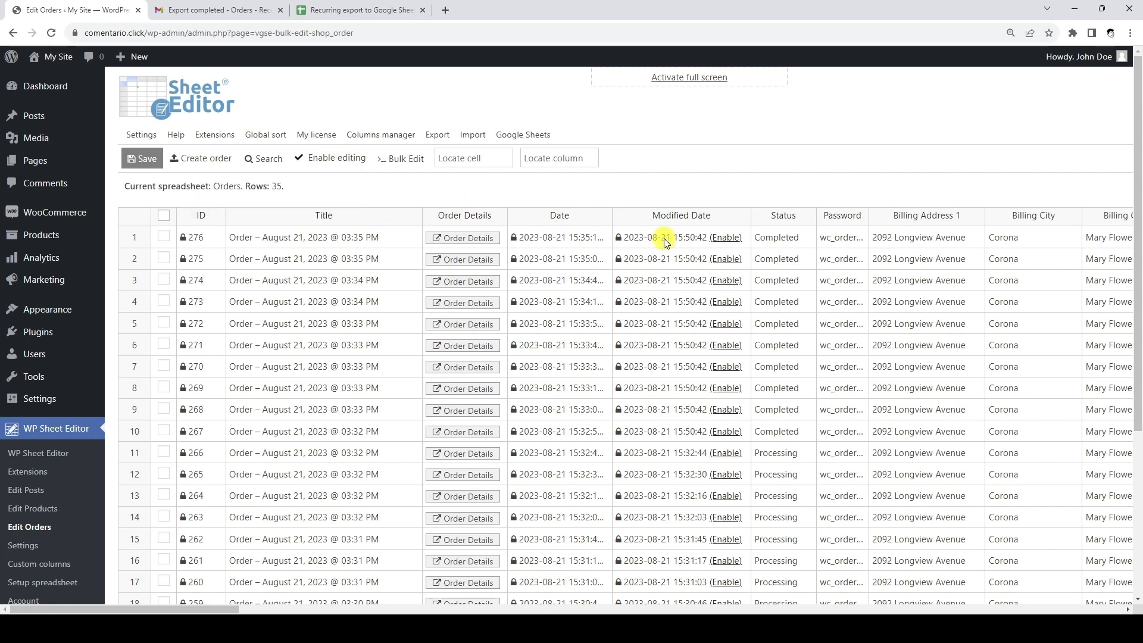
# Set the status of order 276 to Cancelled and fill that status down through row 20.
pyautogui.doubleClick(777, 239)
pyautogui.click(786, 241)
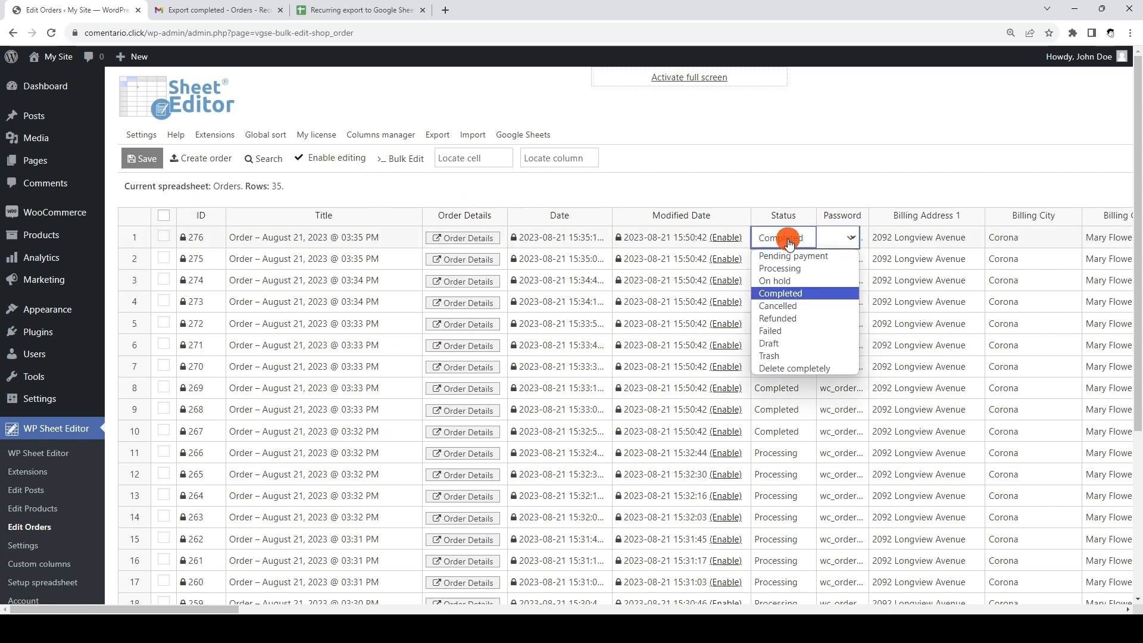
pyautogui.click(790, 306)
pyautogui.moveTo(814, 241); pyautogui.dragTo(798, 401)
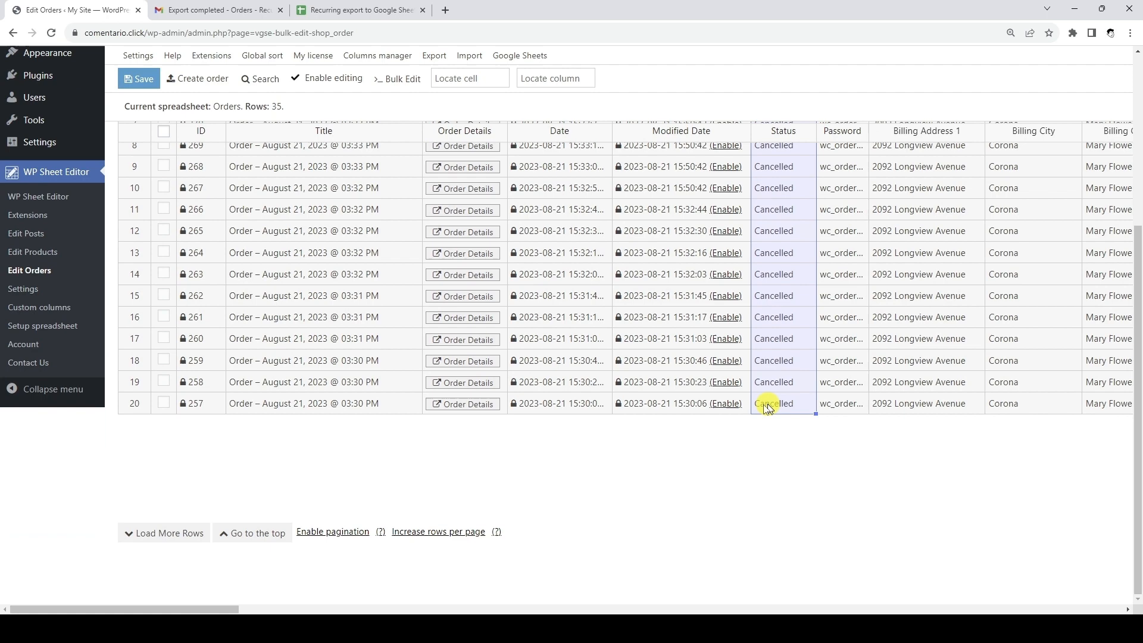
# Load more order rows, fill the Cancelled status down from row 20 through row 35, and save the changes.
pyautogui.click(177, 525)
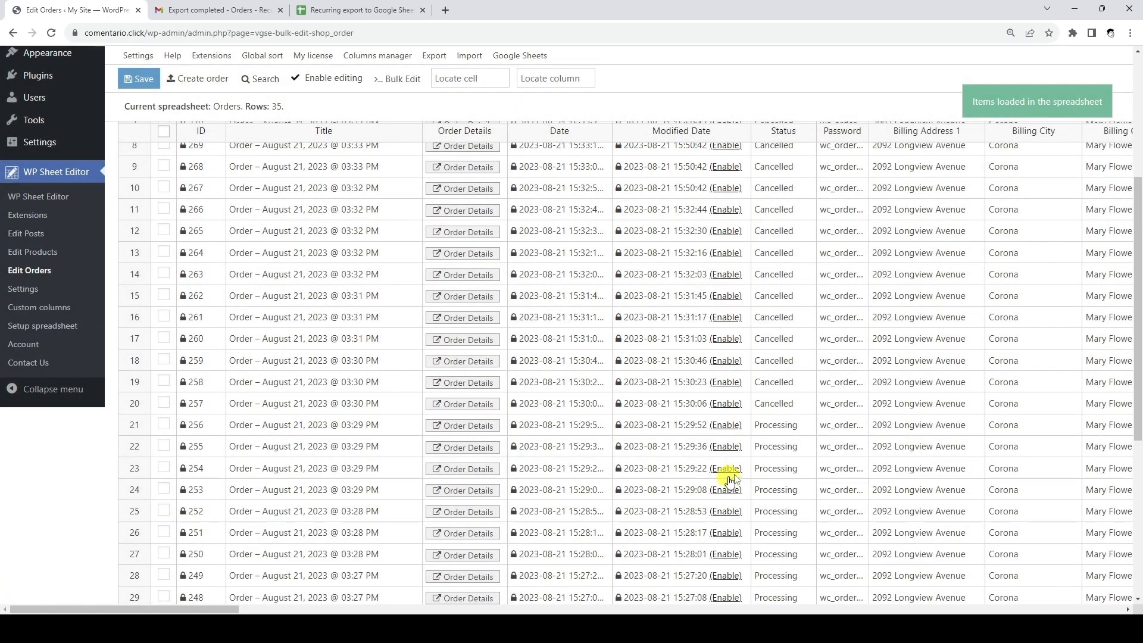
pyautogui.click(803, 403)
pyautogui.scroll(-4, 811, 301)
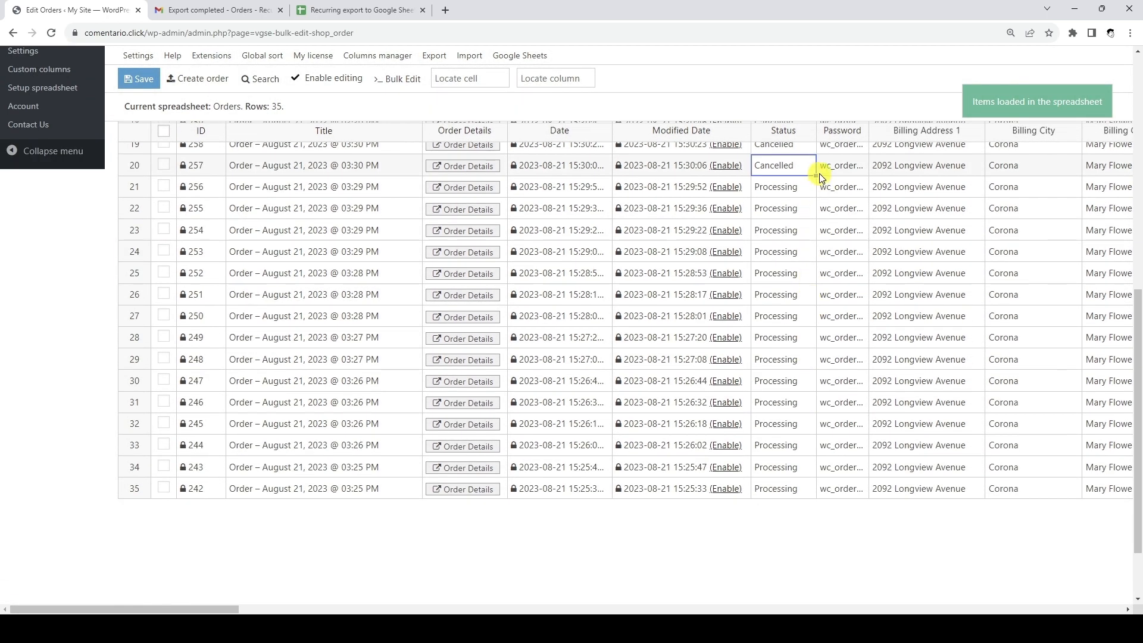
pyautogui.moveTo(815, 175); pyautogui.dragTo(780, 488)
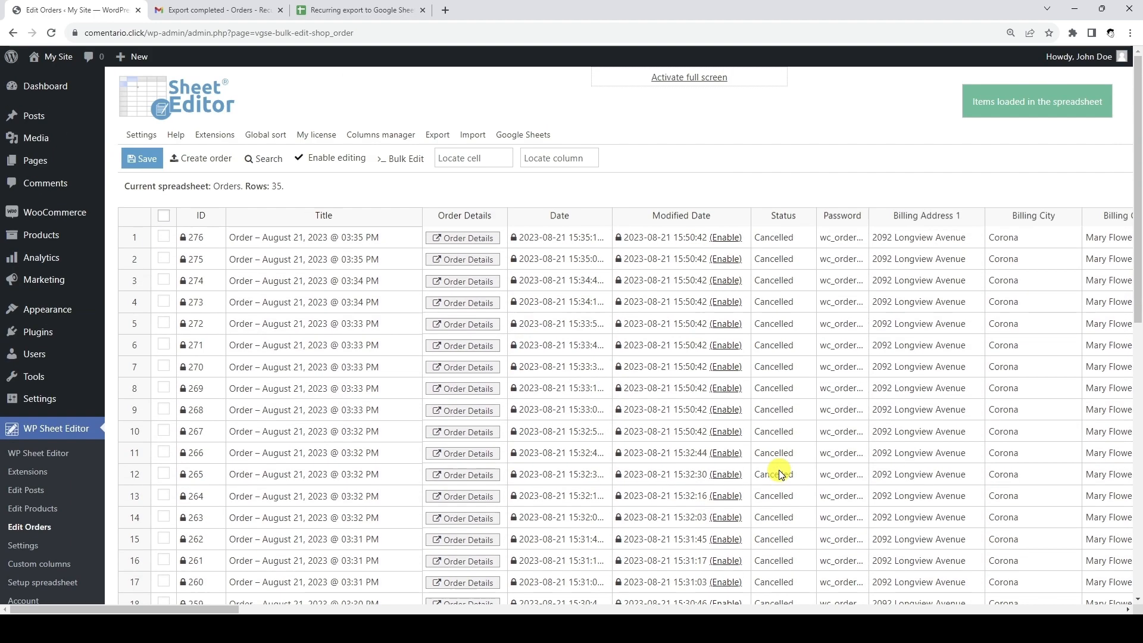
pyautogui.click(143, 160)
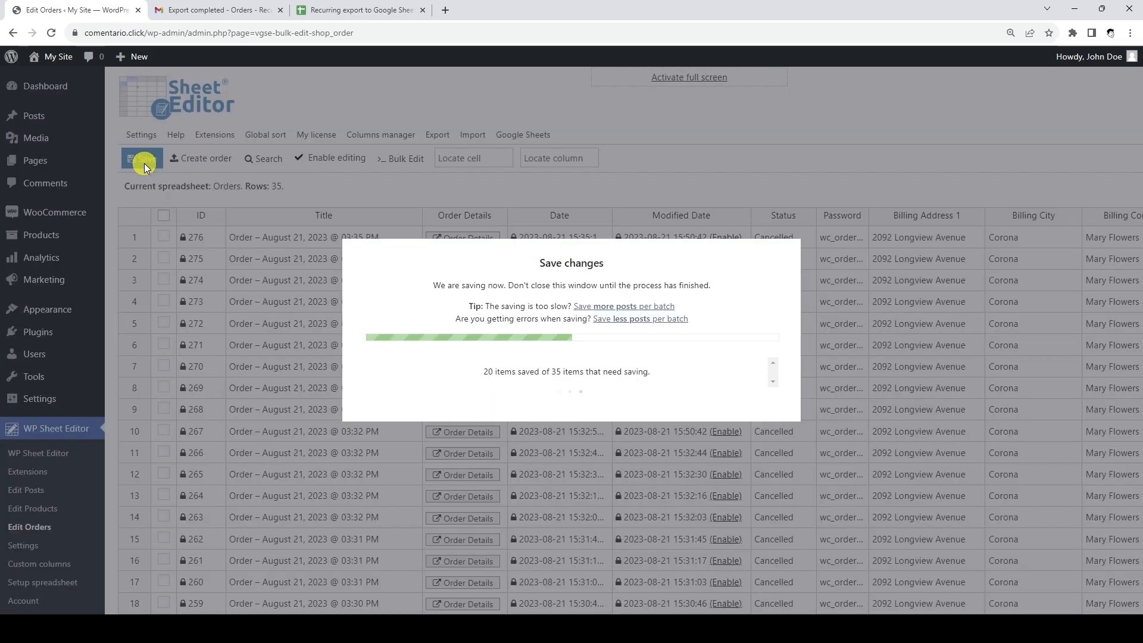
pyautogui.click(565, 369)
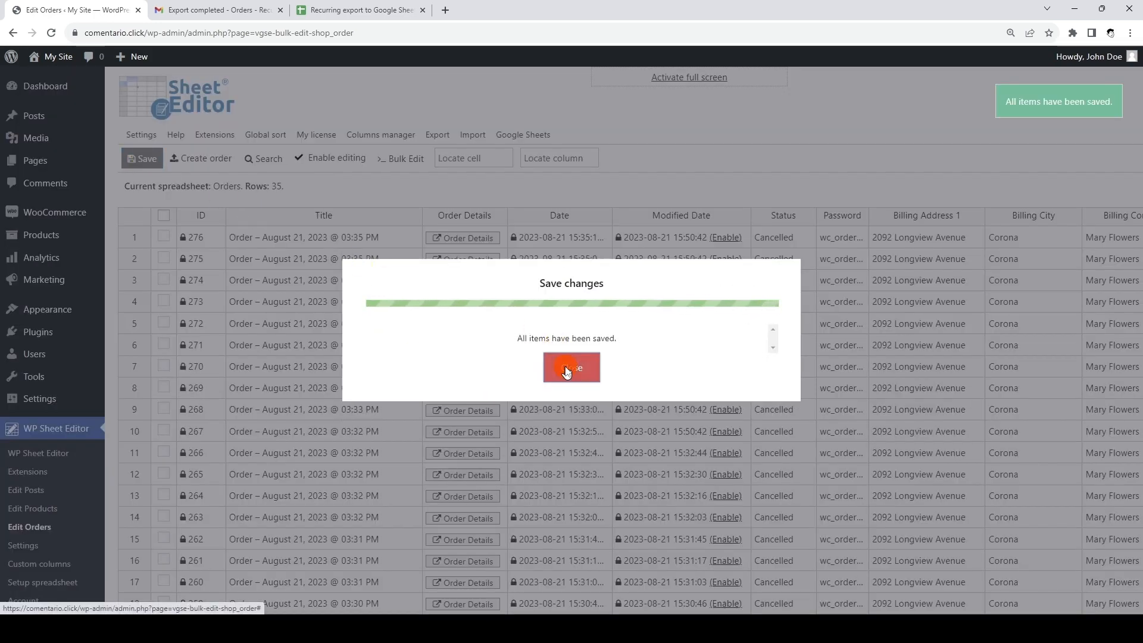
# Visit the site's storefront and add Cotton T-shirt 11 to the cart.
pyautogui.click(52, 59)
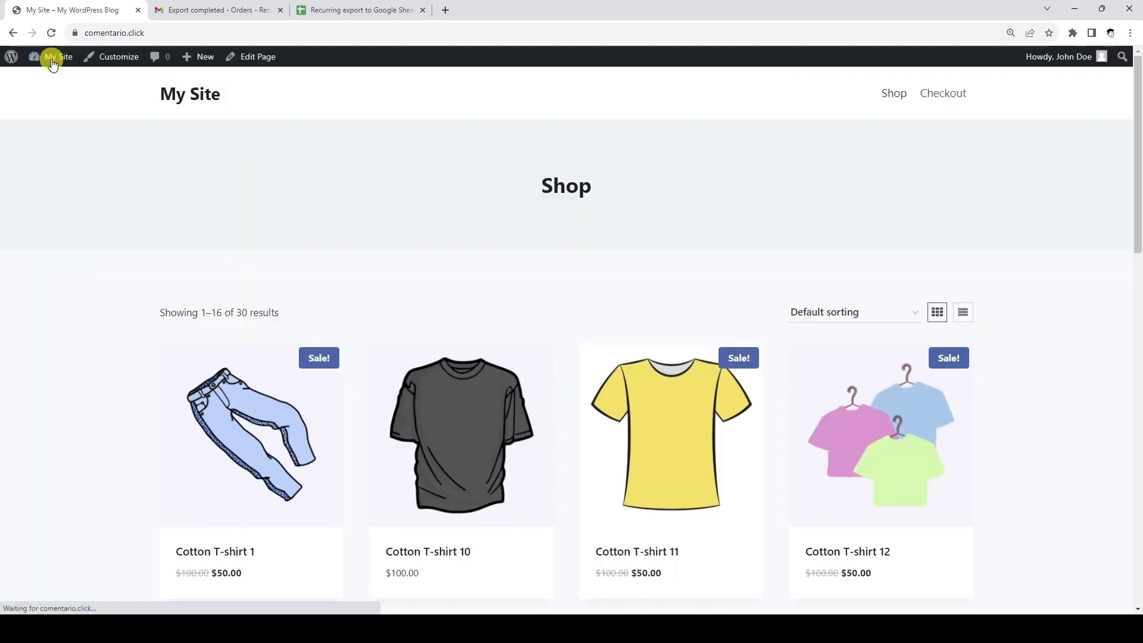
pyautogui.scroll(-2, 440, 416)
pyautogui.click(616, 468)
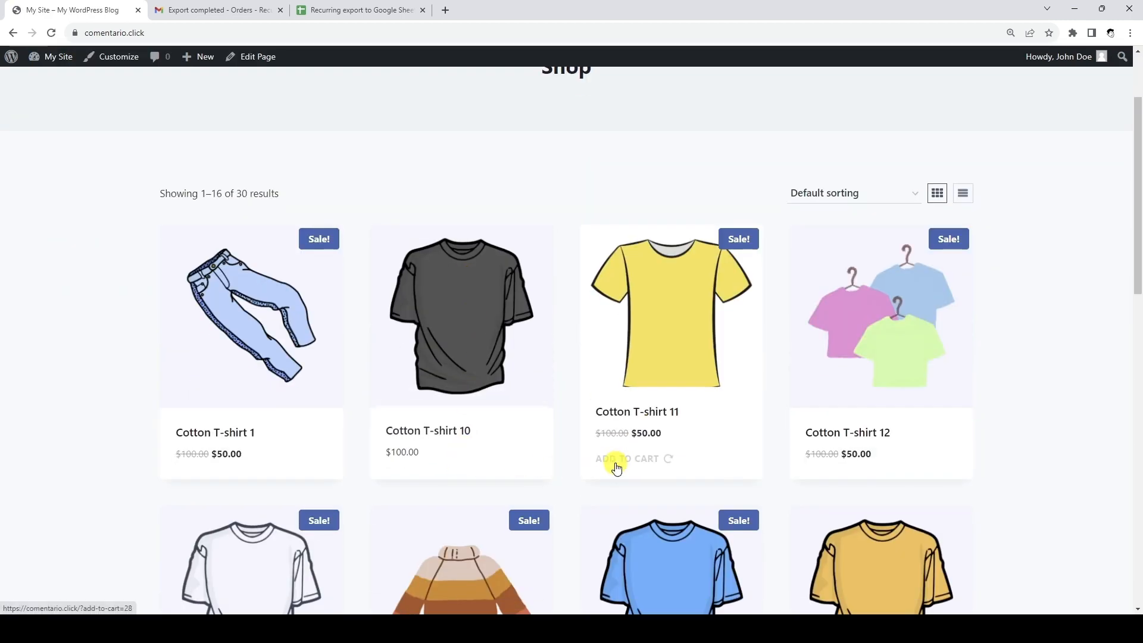
# Check out the cart with the prefilled billing details and place the order with cash on delivery.
pyautogui.scroll(2, 944, 92)
pyautogui.click(944, 93)
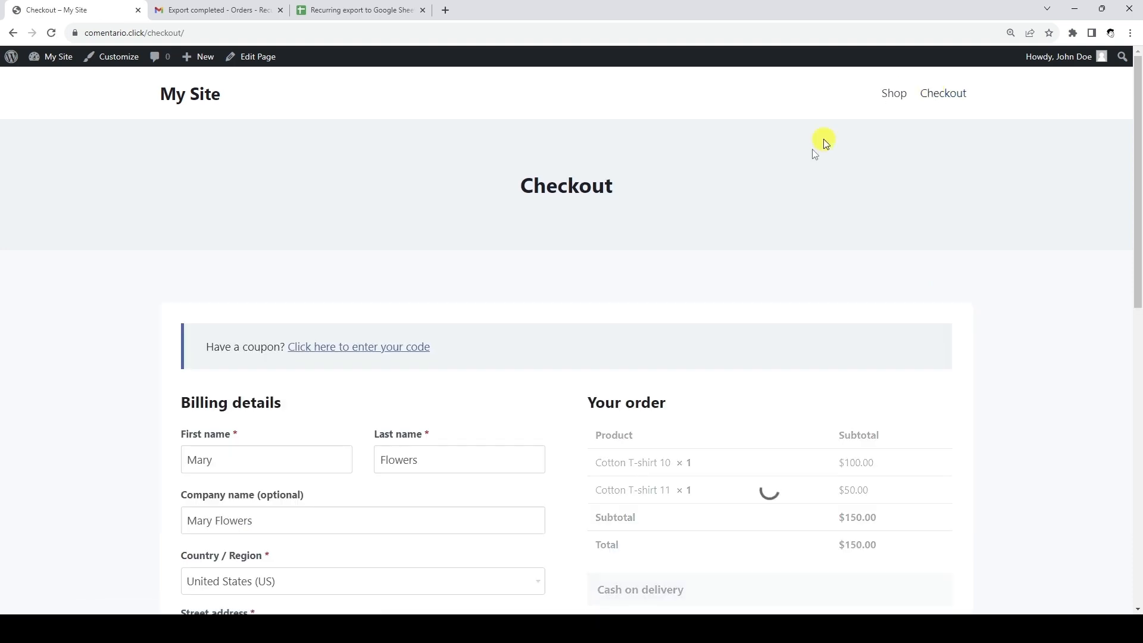
pyautogui.scroll(-9, 826, 143)
pyautogui.click(793, 222)
pyautogui.scroll(9, 793, 222)
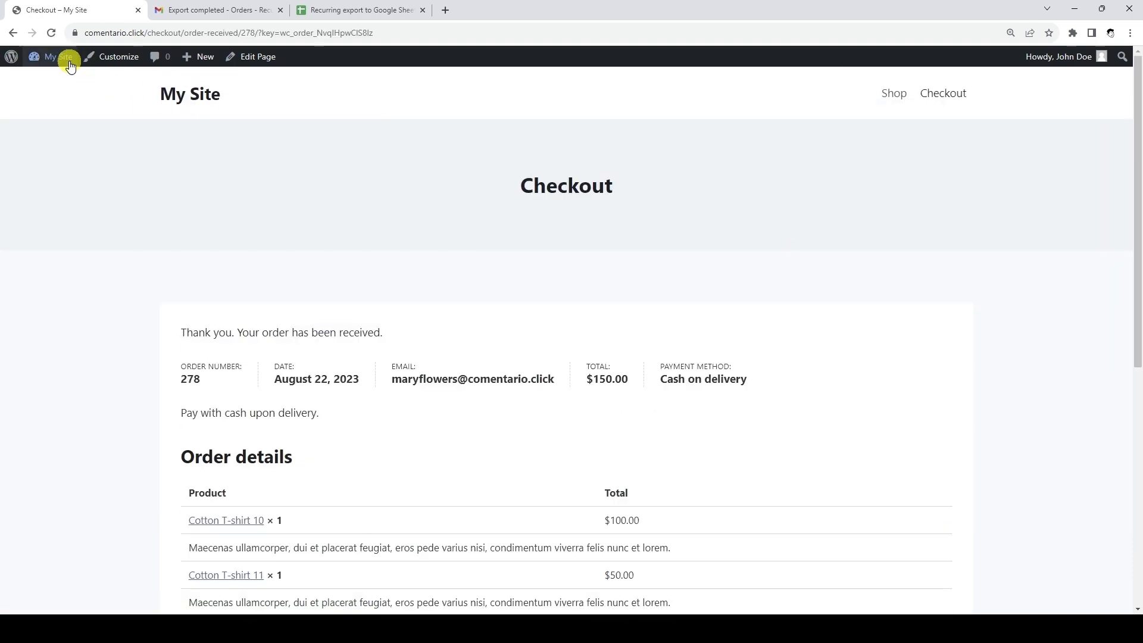
# Return to the WordPress dashboard and open the orders spreadsheet from WP Sheet Editor.
pyautogui.moveTo(58, 57)
pyautogui.click(55, 80)
pyautogui.moveTo(56, 475)
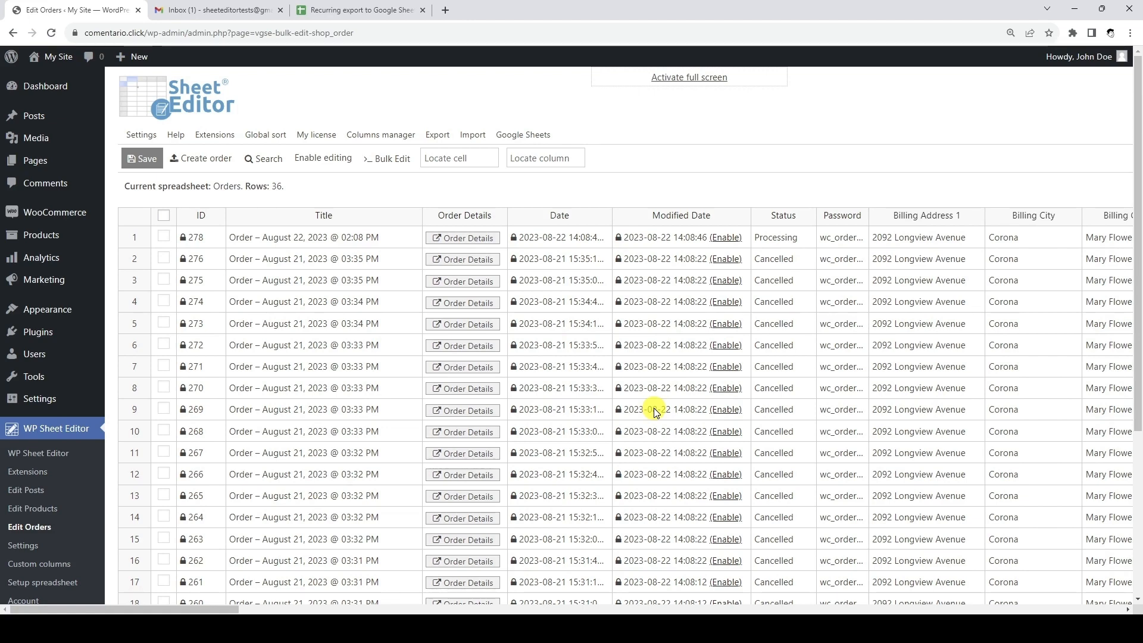
# Switch to Gmail, open the newest completion e-mail for the recurring export, and open its linked Google Sheet.
pyautogui.click(215, 10)
pyautogui.click(612, 168)
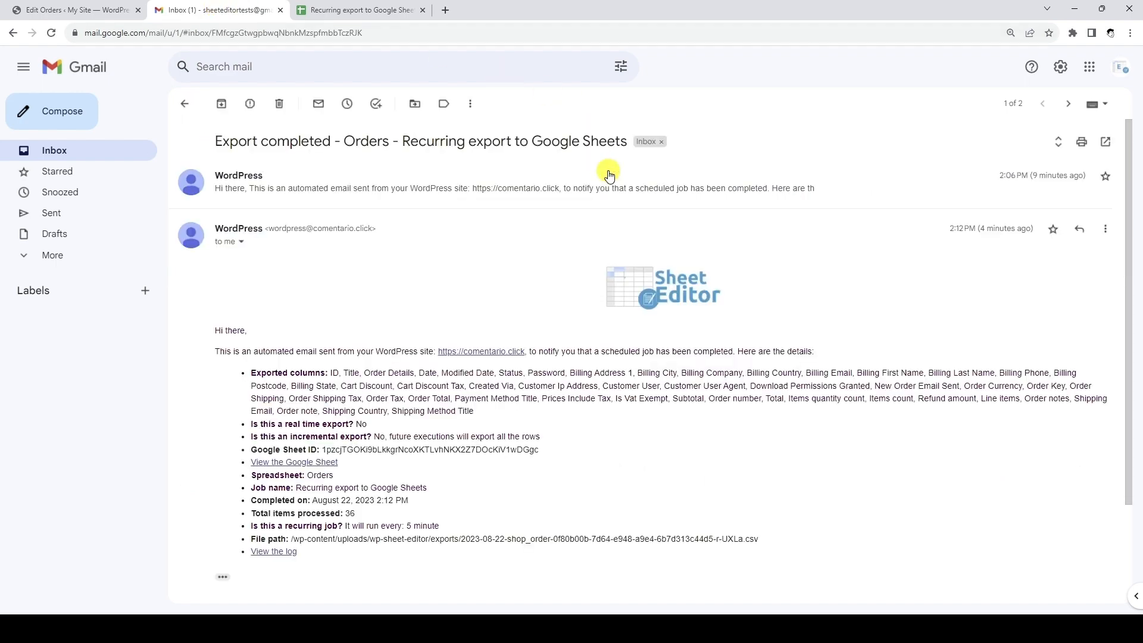
pyautogui.click(325, 463)
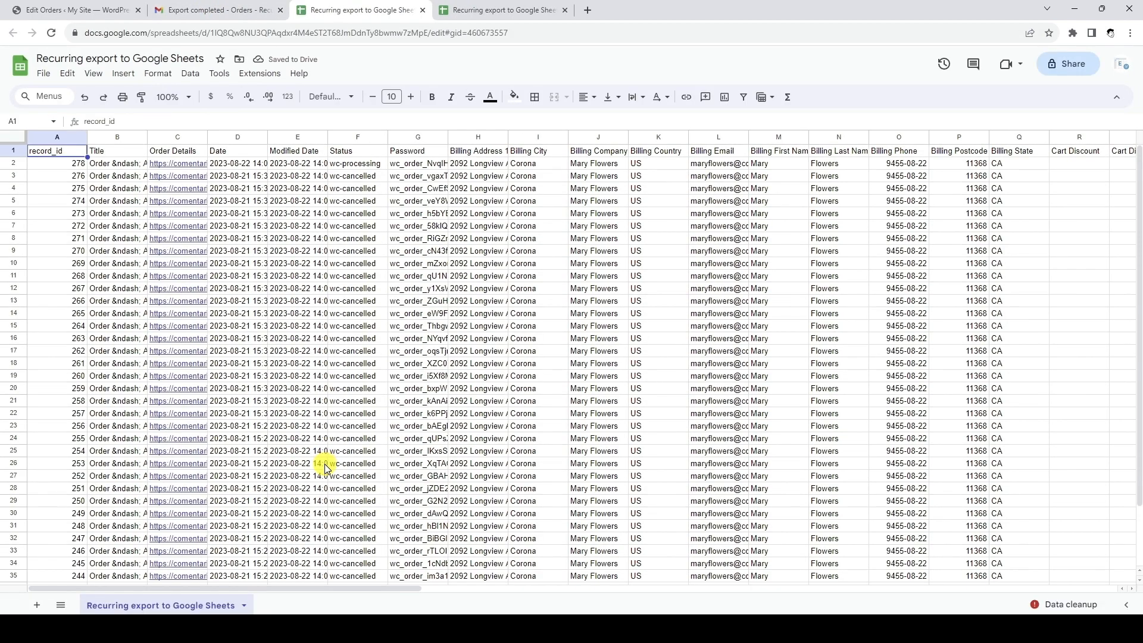
# Look through the exported orders in the Google Sheet, enlarging the view to examine the new order's row 2 and its status.
pyautogui.scroll(-3, 325, 464)
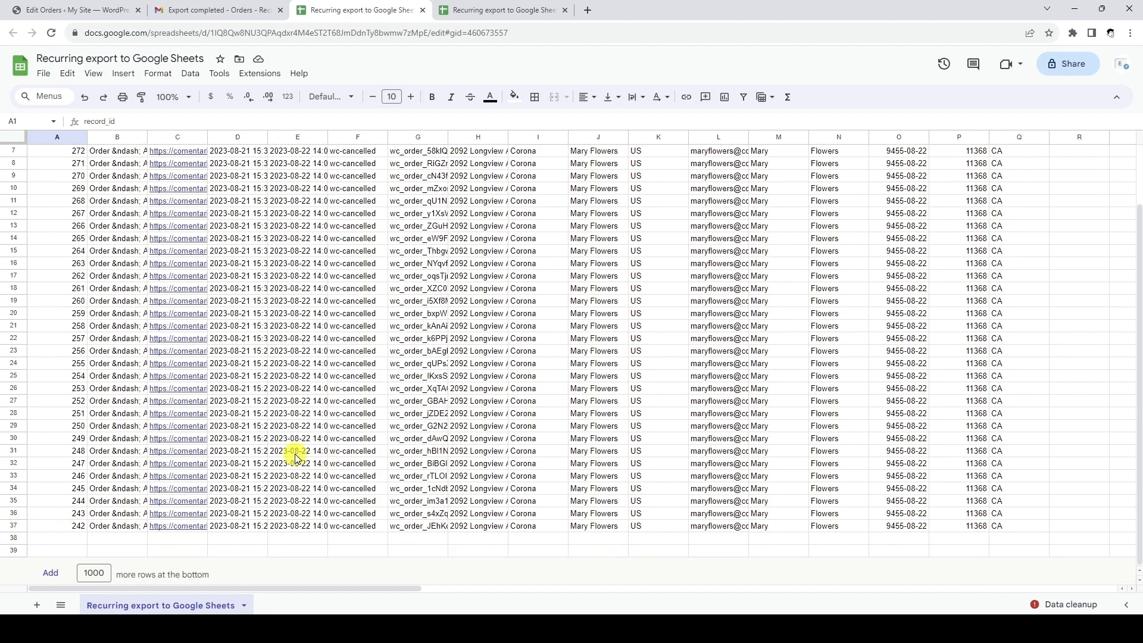
pyautogui.scroll(3, 293, 454)
pyautogui.click(18, 164)
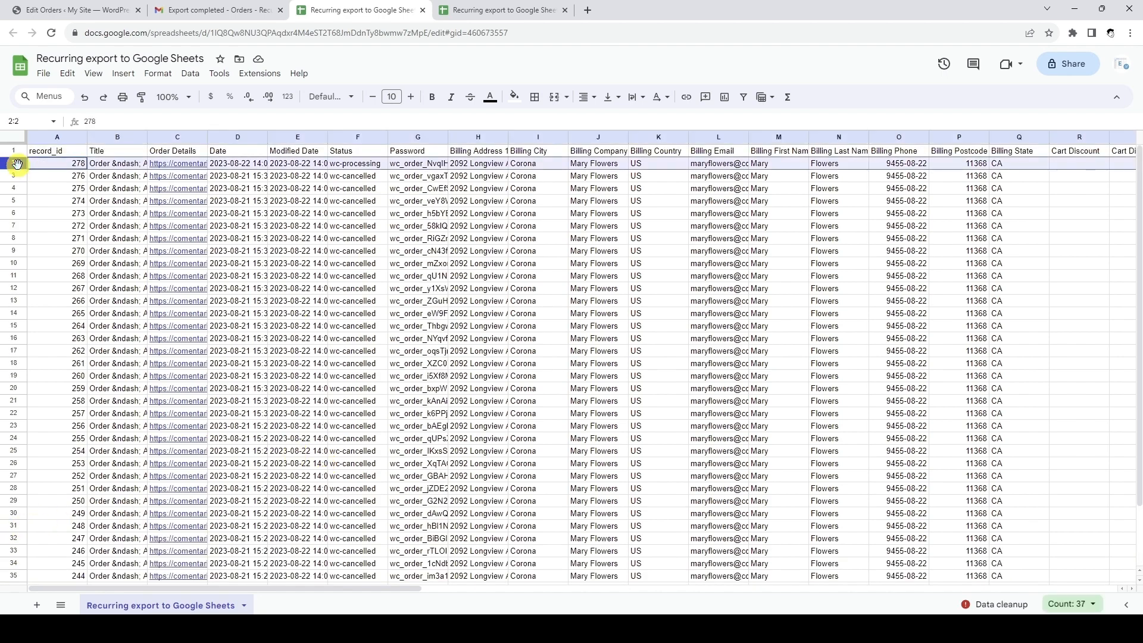
pyautogui.hotkey('ctrl', '+')
pyautogui.hotkey('ctrl', '+')
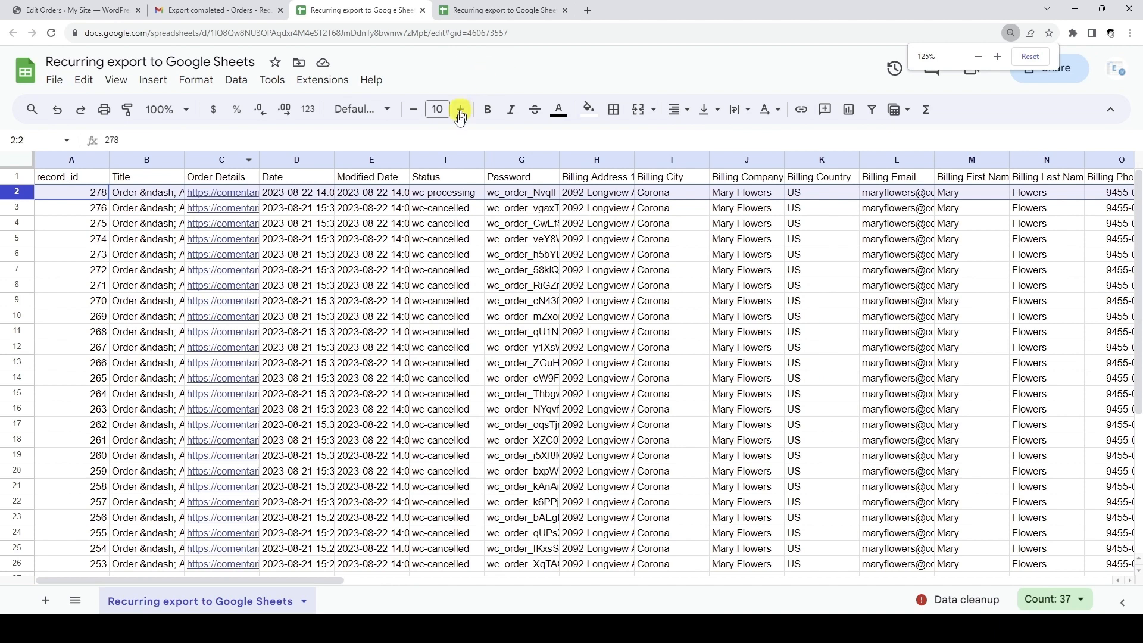
pyautogui.click(460, 199)
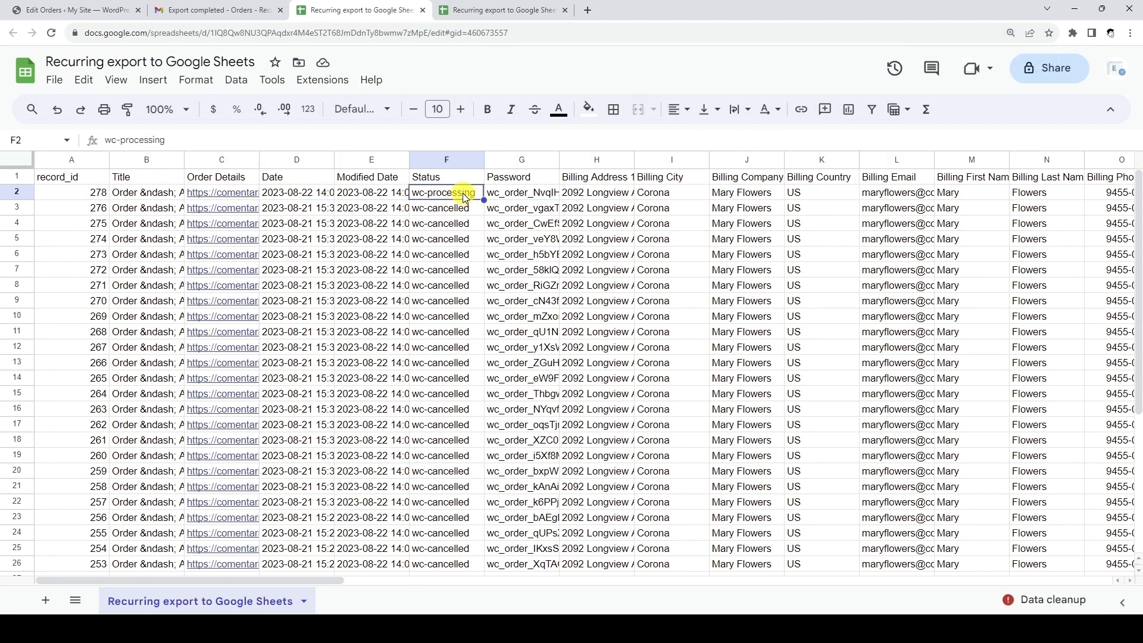
# Compare the order statuses in the WordPress spreadsheet with the Google Sheet, highlighting the status cells F3:F37.
pyautogui.click(77, 10)
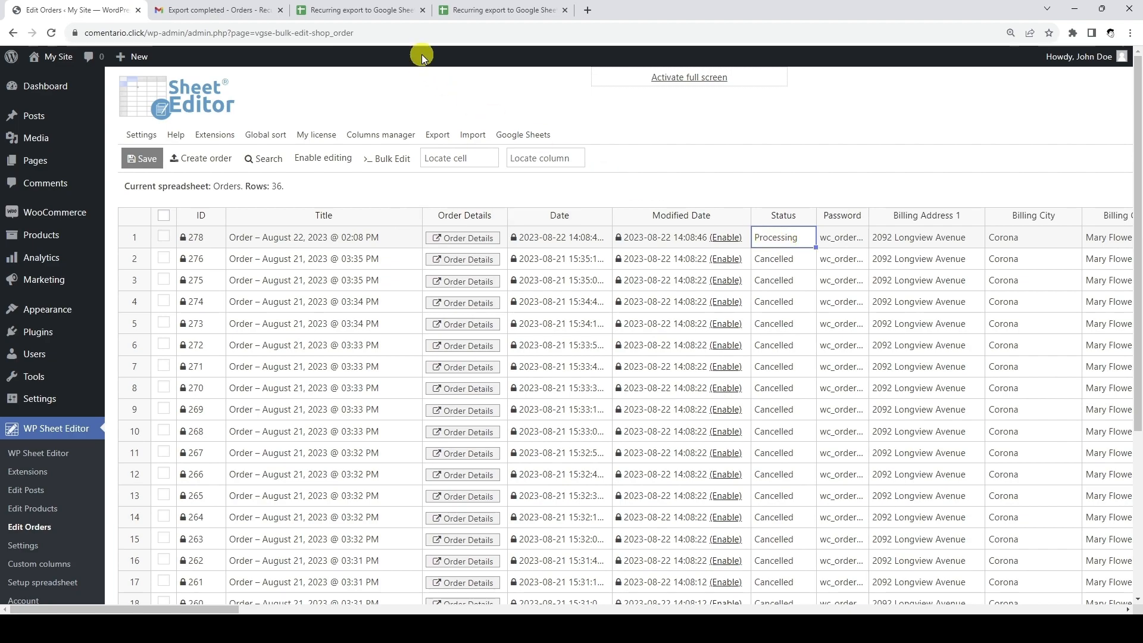
pyautogui.click(387, 10)
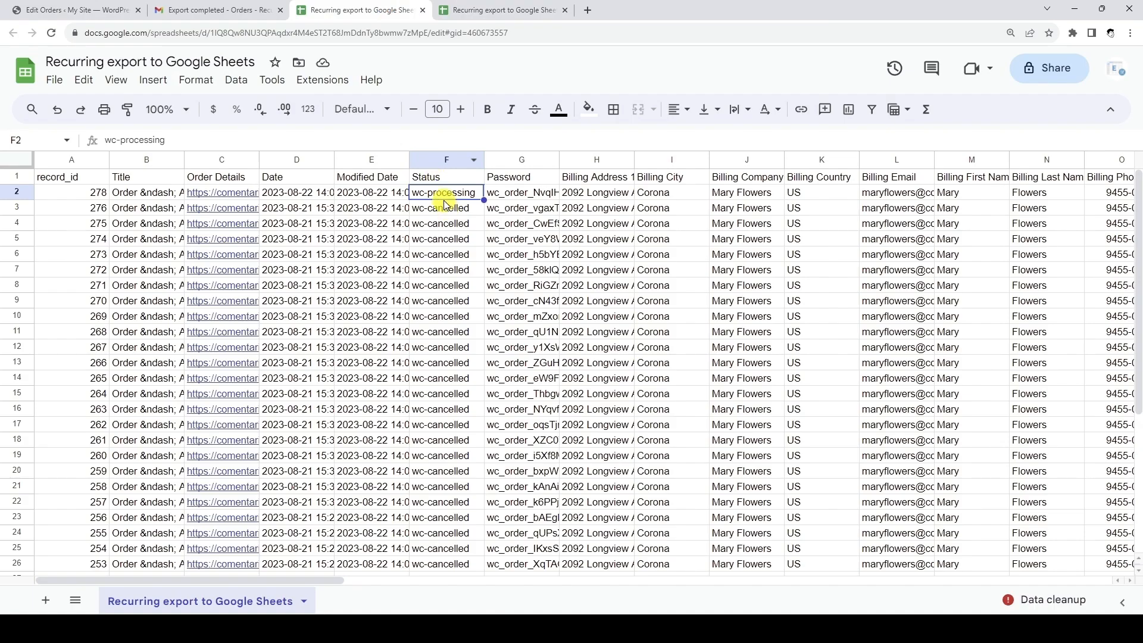
pyautogui.moveTo(452, 209); pyautogui.dragTo(445, 502)
pyautogui.scroll(-5, 441, 383)
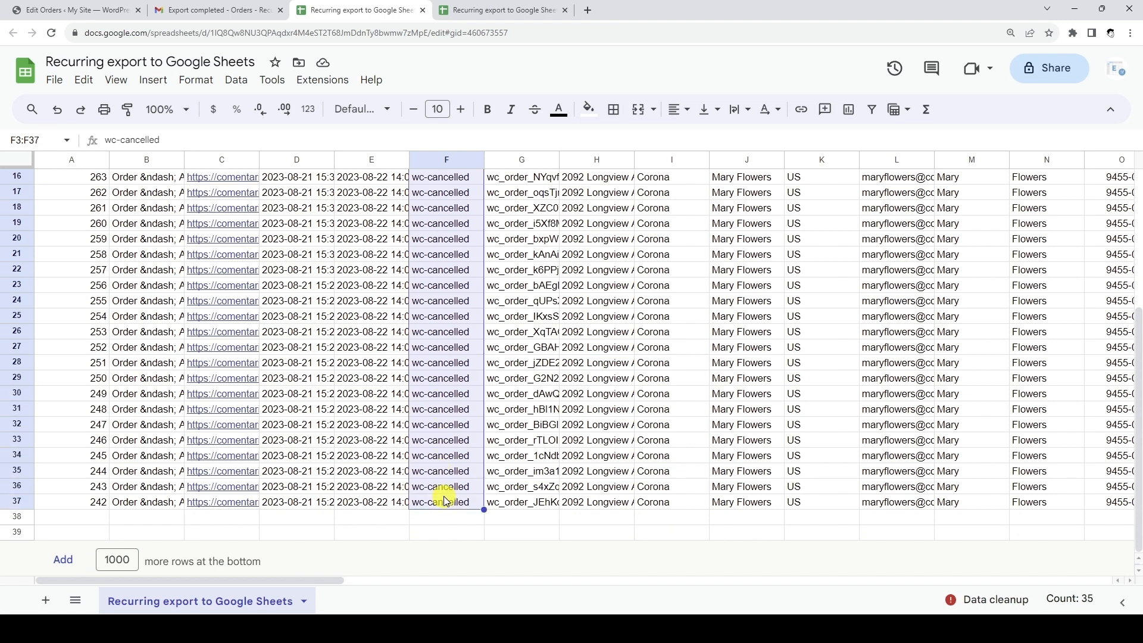
pyautogui.scroll(5, 441, 498)
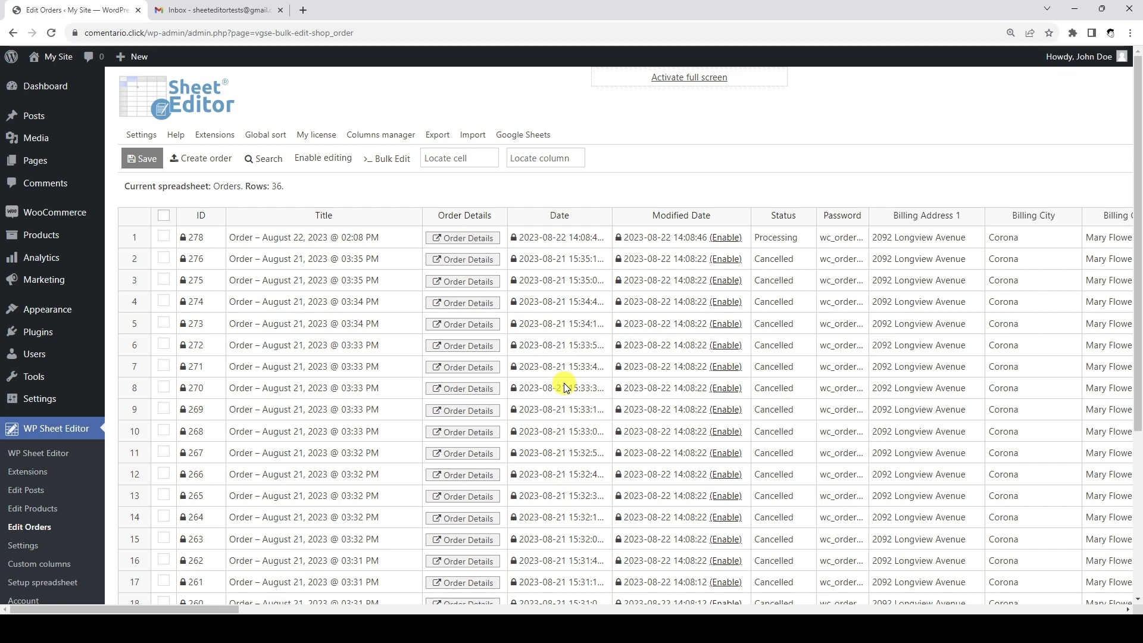
# Set up a new orders export with the active columns, all rows from the current search, and Google Sheets as the app.
pyautogui.click(448, 137)
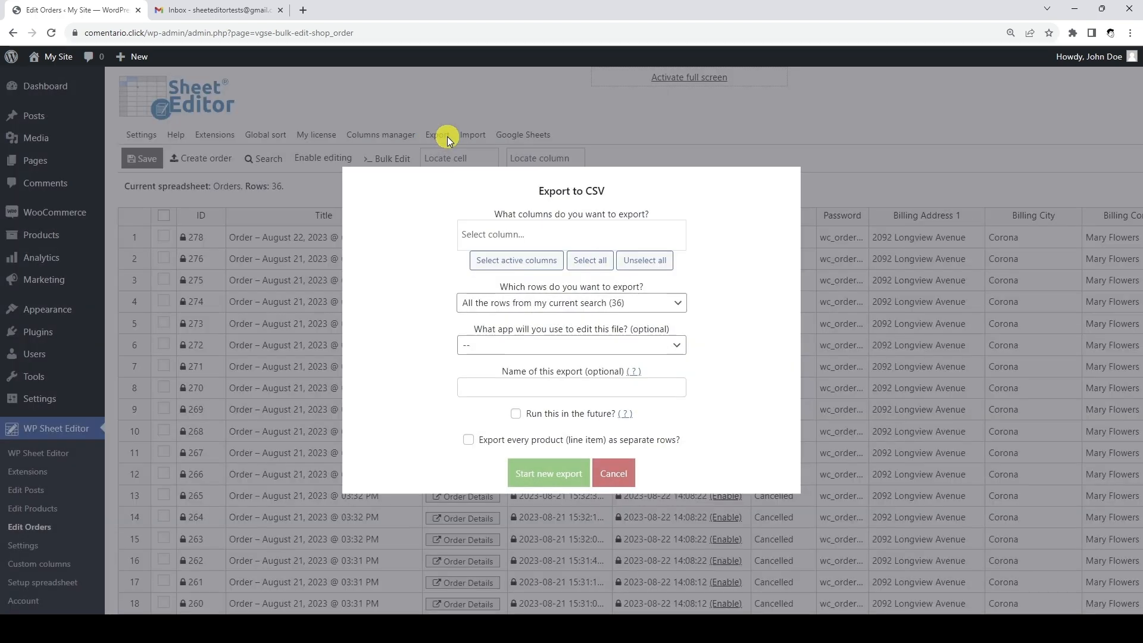
pyautogui.click(511, 260)
pyautogui.scroll(-6, 521, 259)
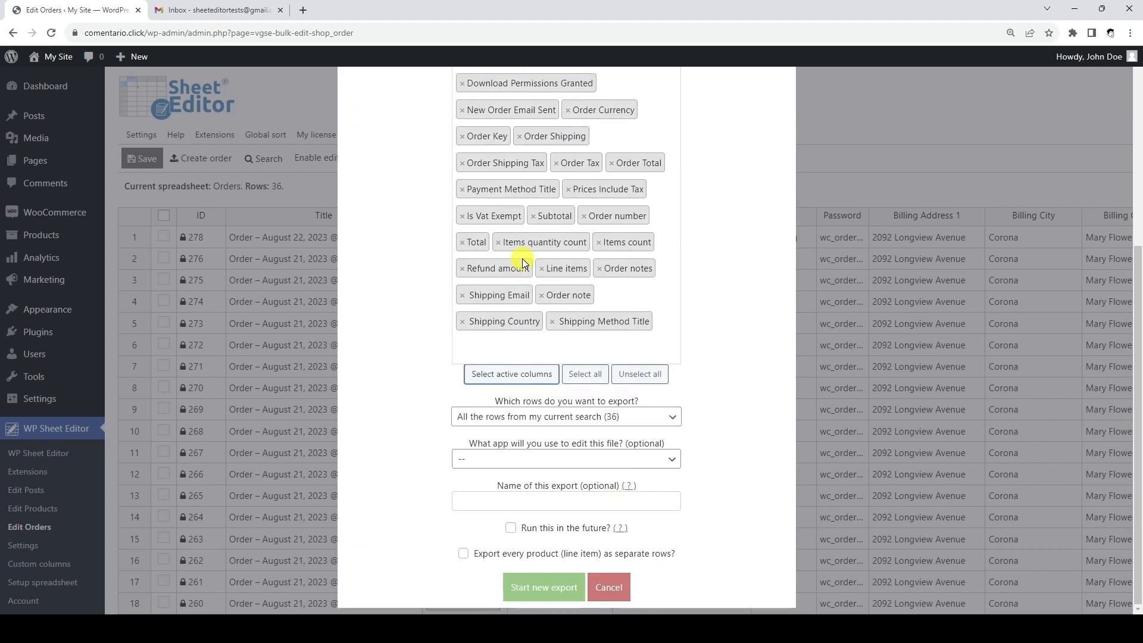
pyautogui.click(593, 417)
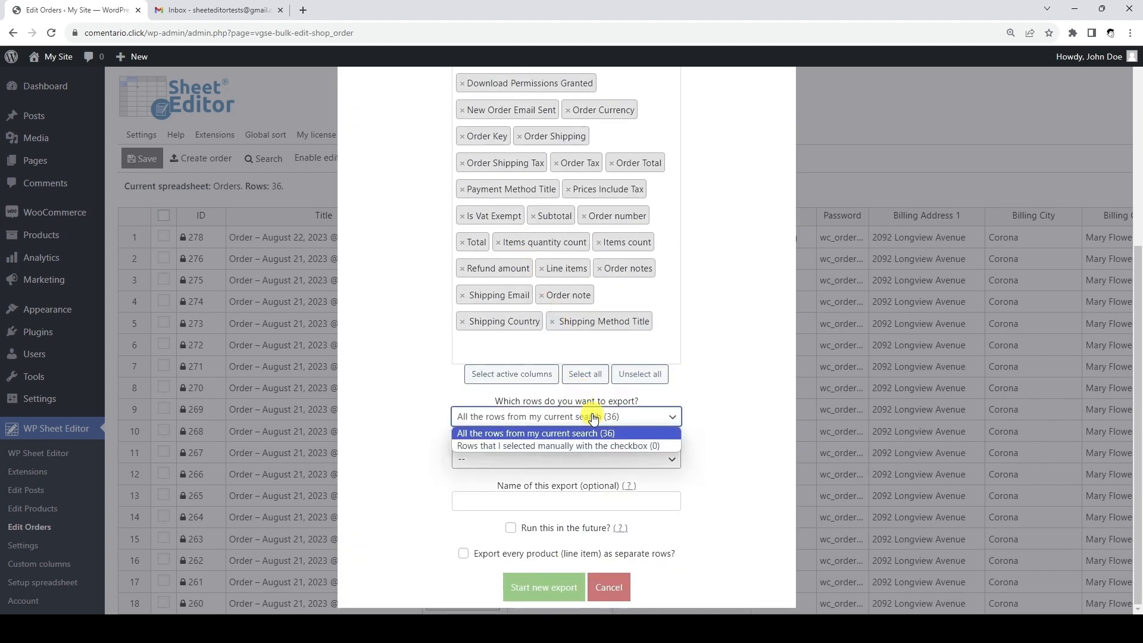
pyautogui.click(627, 433)
pyautogui.click(624, 458)
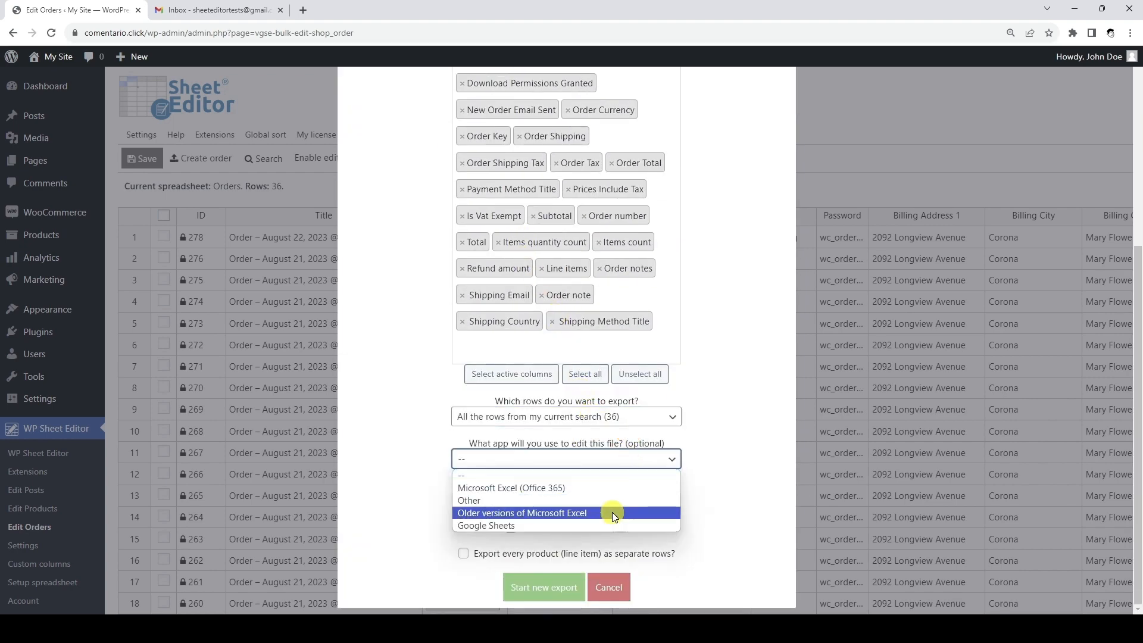
pyautogui.click(611, 524)
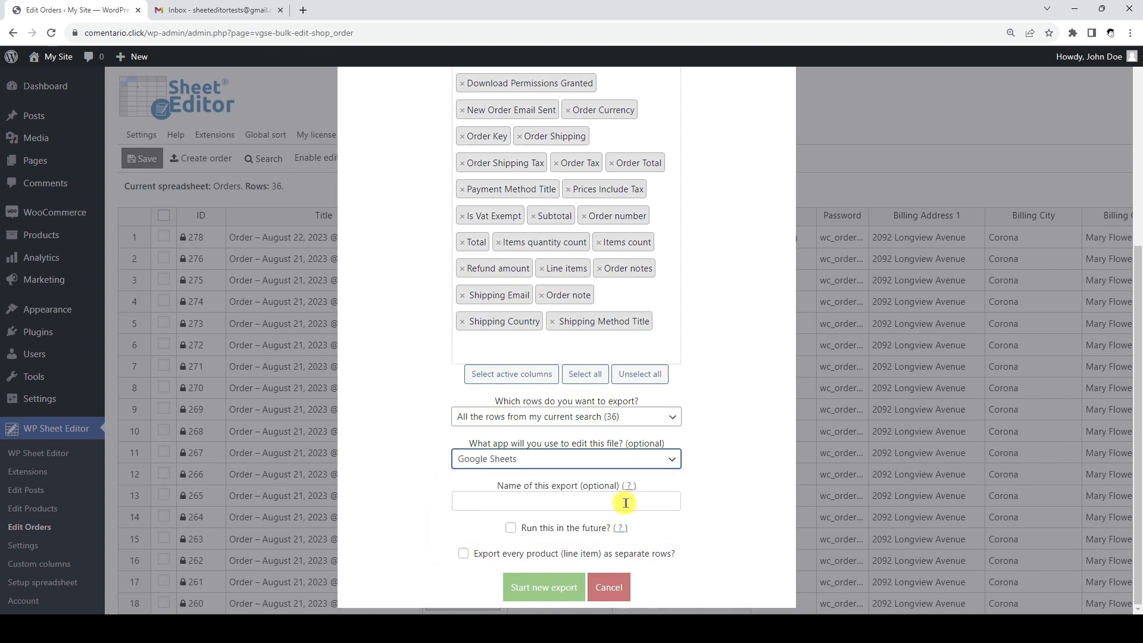
# Name the export "Export orders to Google Sheets - Incremental" and schedule it to run in the future on 08/22/2023 at 02:25:00 PM.
pyautogui.click(626, 503)
pyautogui.write('Export orders to Google Sheets - Incremental')
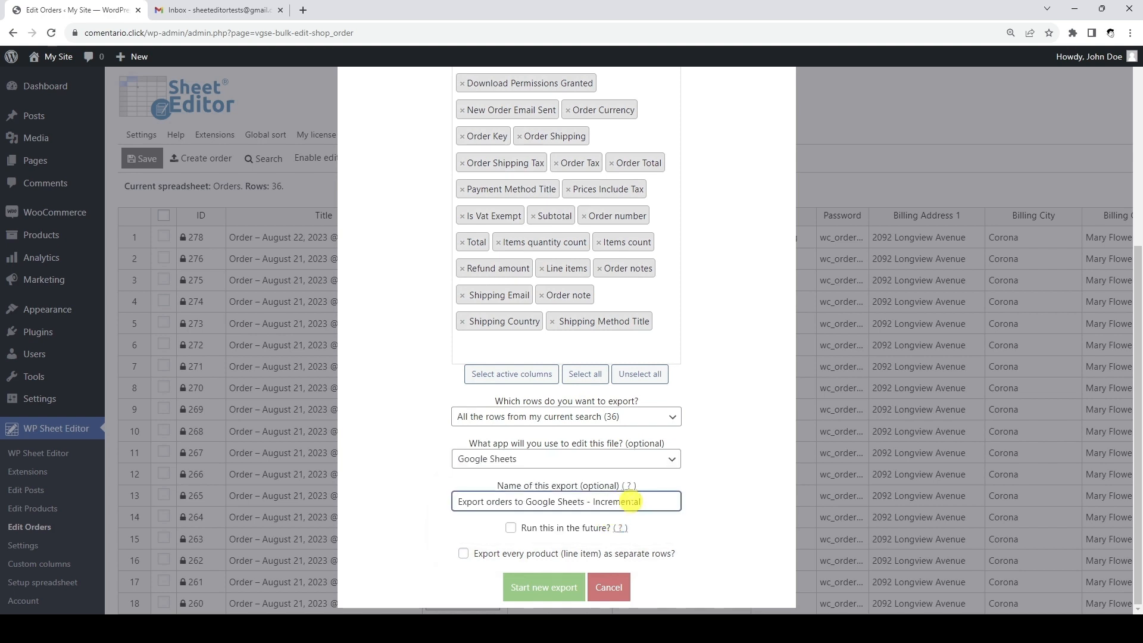
pyautogui.click(510, 527)
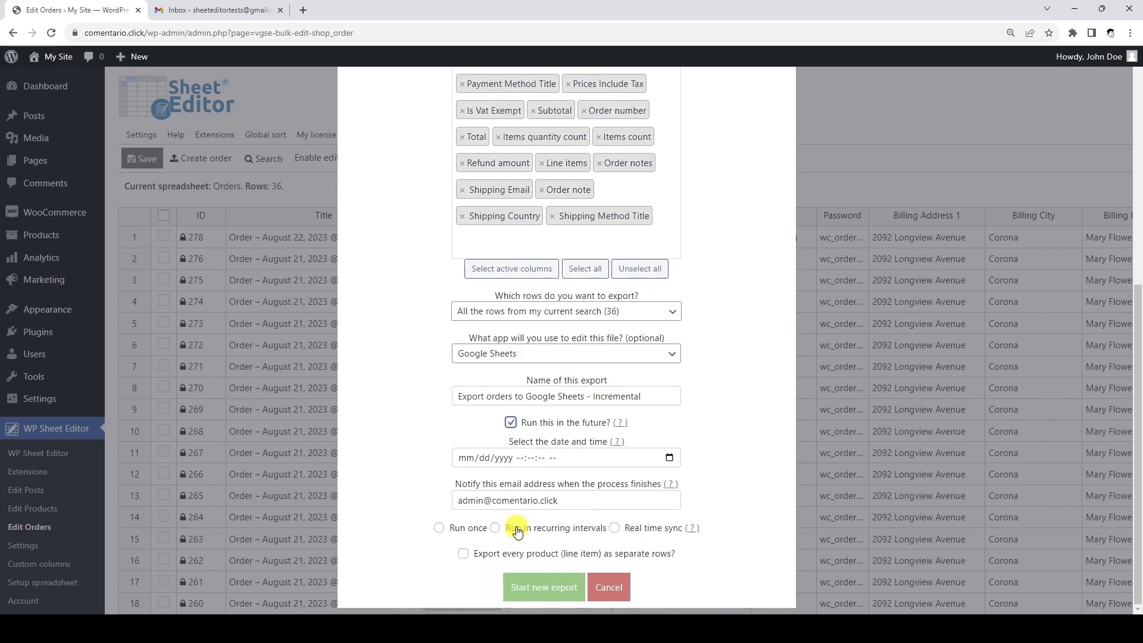
pyautogui.click(669, 457)
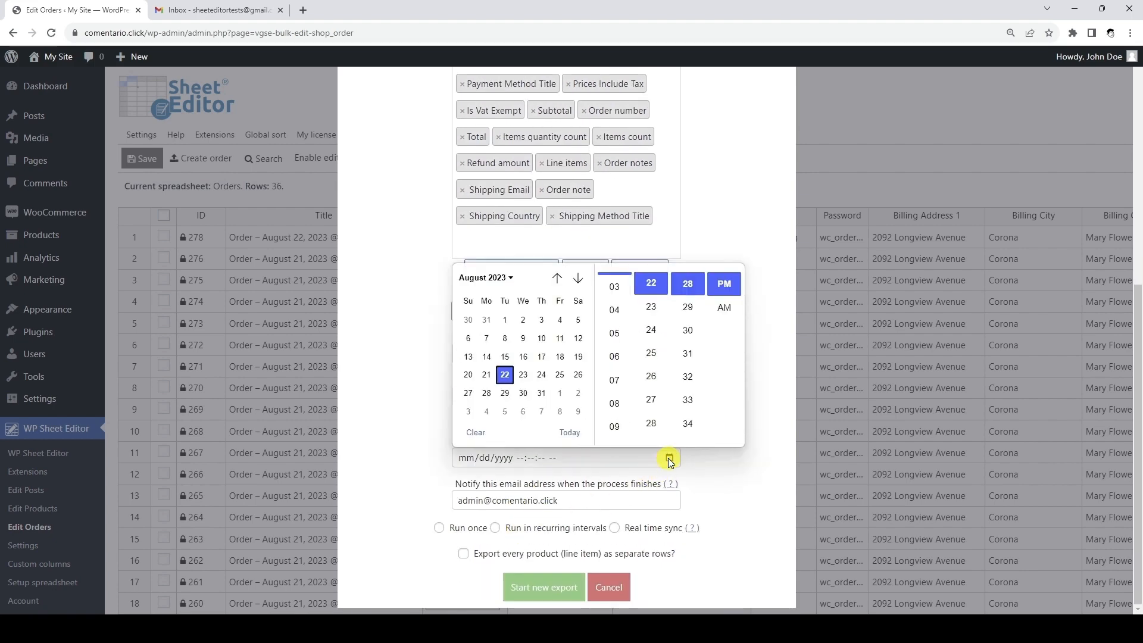
pyautogui.click(645, 355)
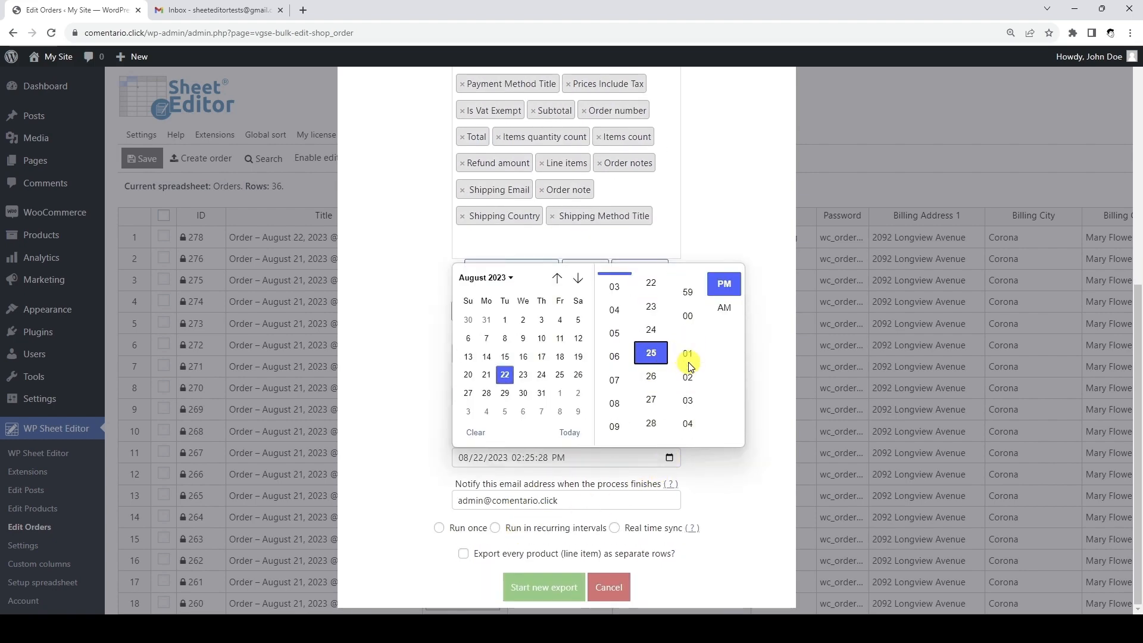
pyautogui.click(776, 299)
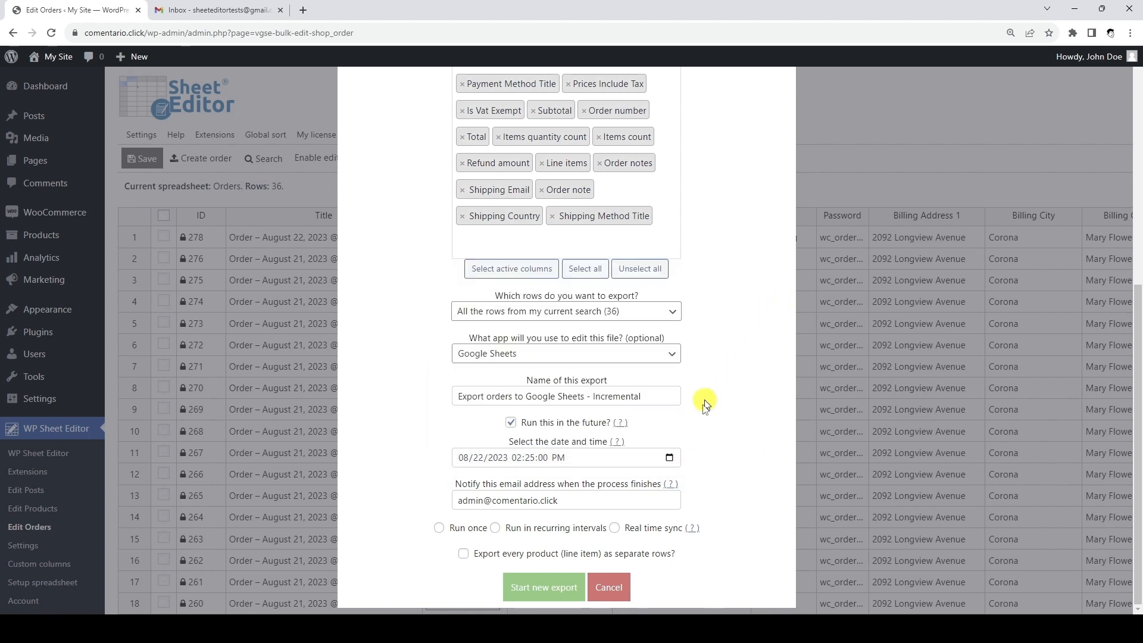
# Replace the export's notification address with the test inbox's e-mail address.
pyautogui.click(665, 499)
pyautogui.hotkey('ctrl', 'a')
pyautogui.press('BackSpace')
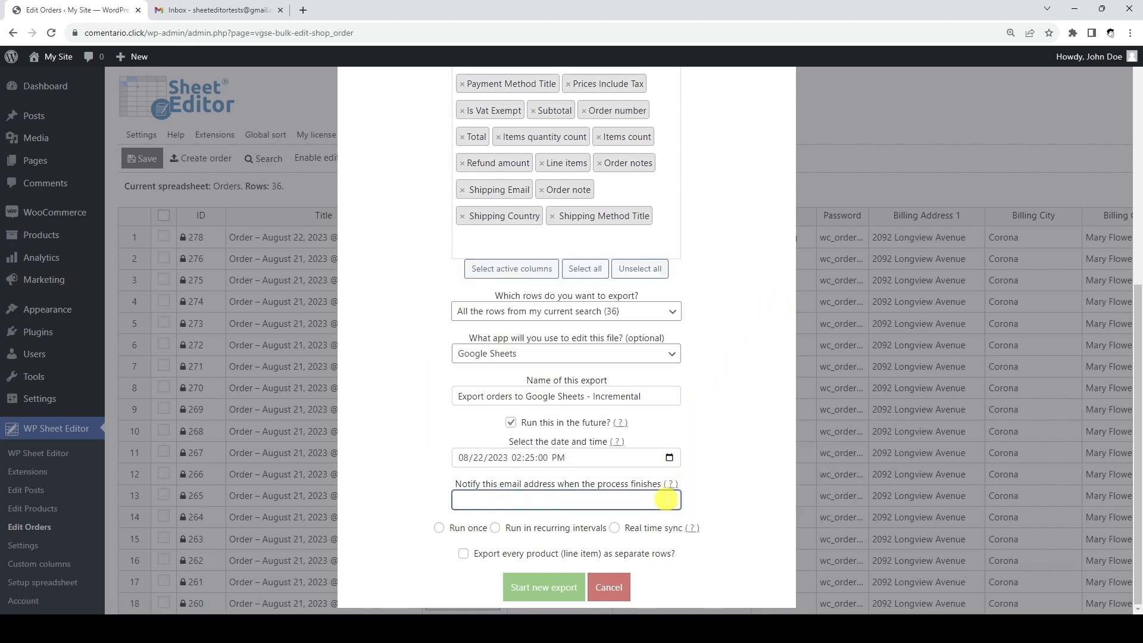
pyautogui.hotkey('ctrl', 'v')
# Make the export run in recurring intervals of 5 minutes and enable incremental exports.
pyautogui.click(497, 529)
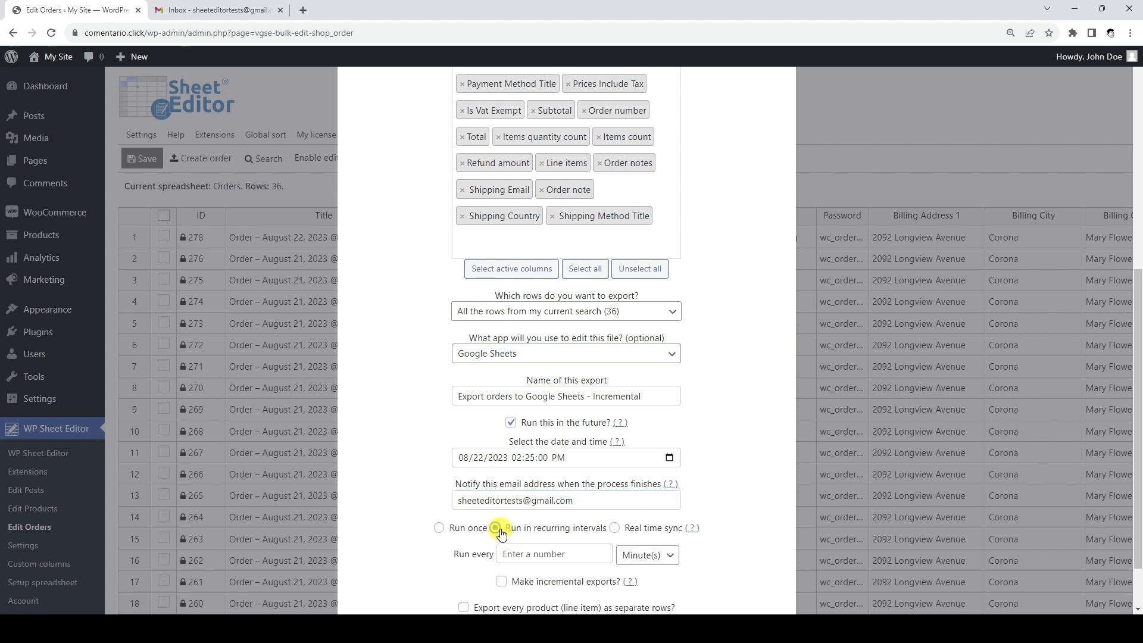
pyautogui.scroll(-1, 499, 532)
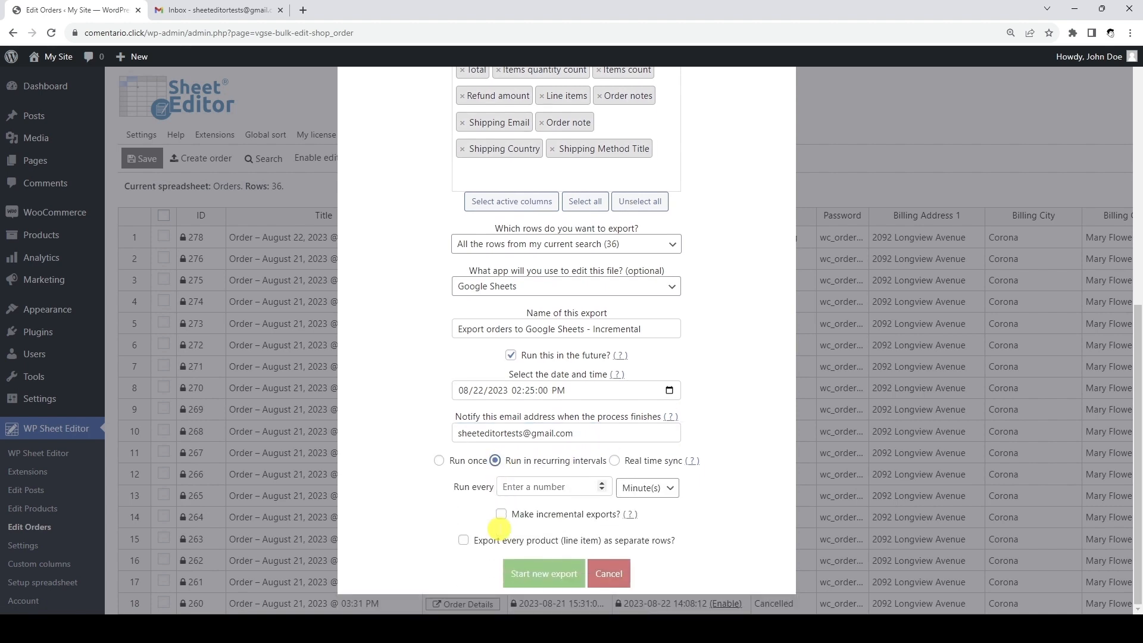
pyautogui.click(603, 482)
pyautogui.click(604, 482)
pyautogui.click(603, 483)
pyautogui.click(601, 490)
pyautogui.click(602, 490)
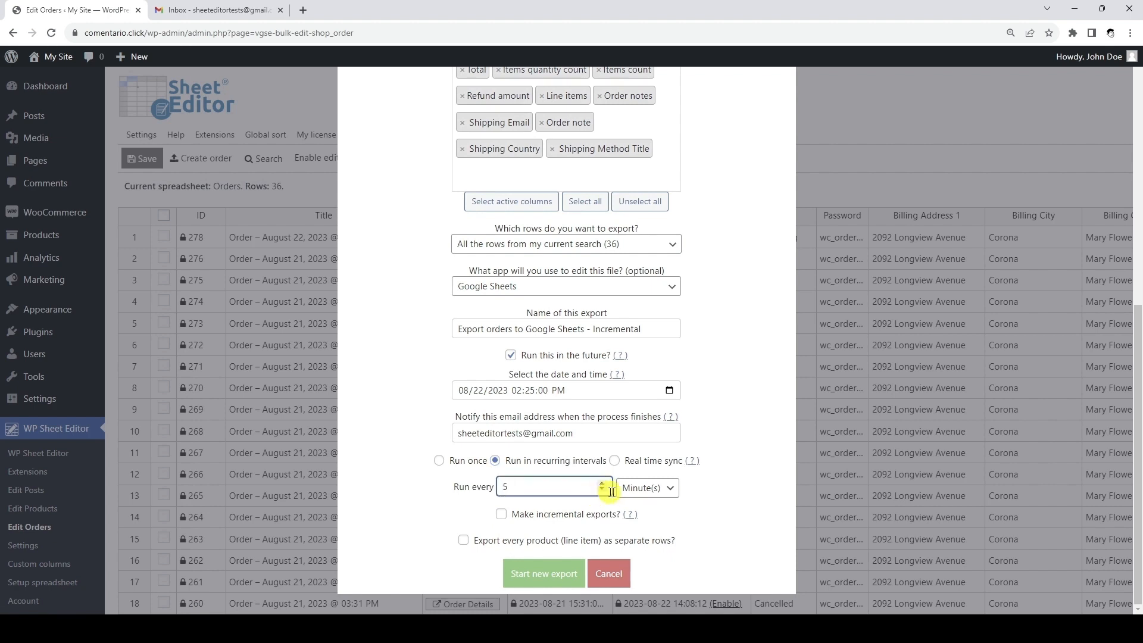
pyautogui.click(500, 514)
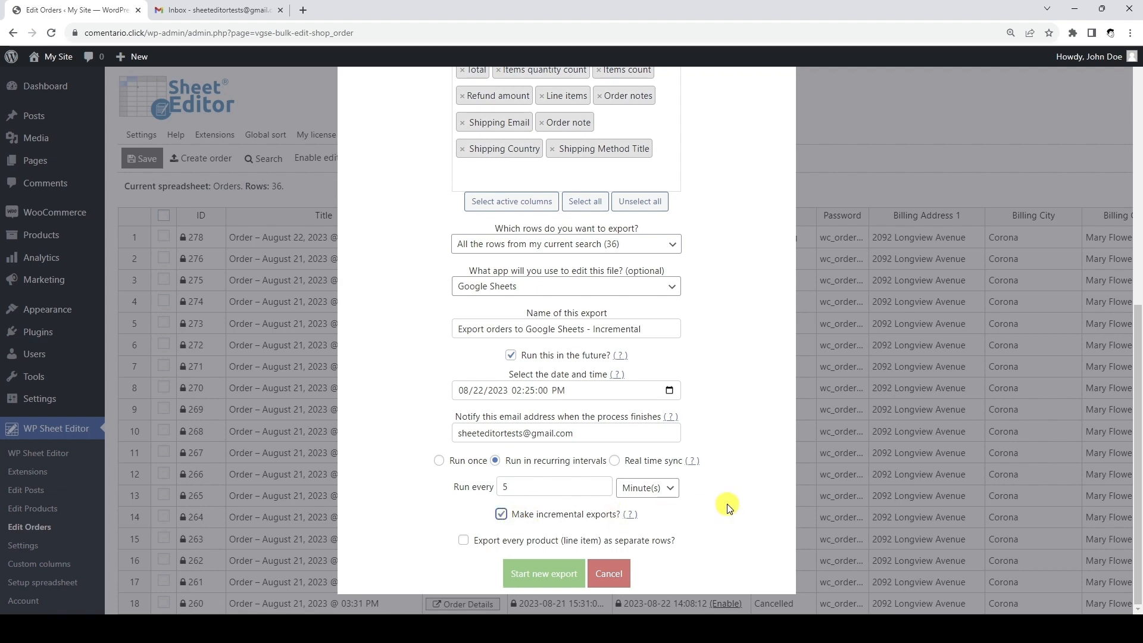
# Start the incremental export, then switch to Gmail and open the Google Sheet linked in its completion e-mail.
pyautogui.click(544, 573)
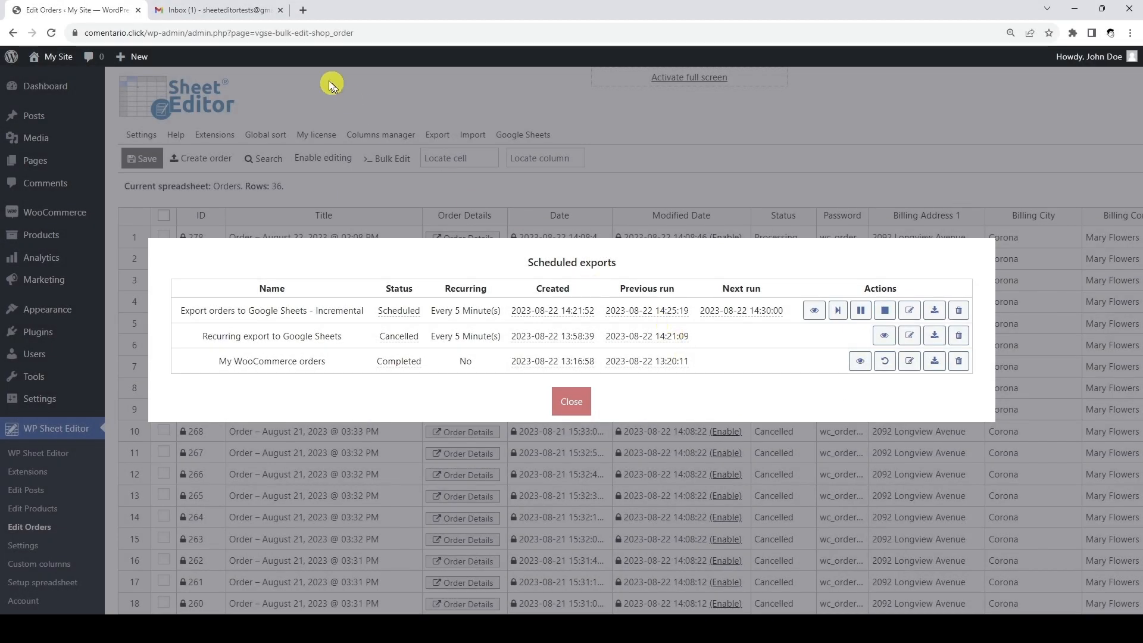
pyautogui.click(249, 7)
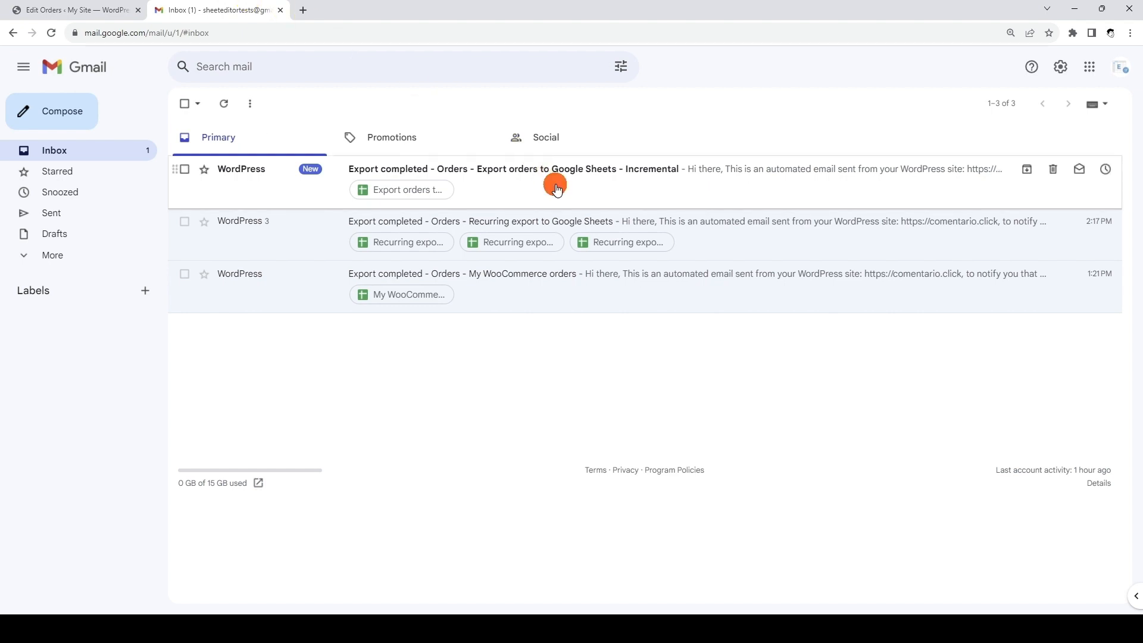
pyautogui.click(555, 184)
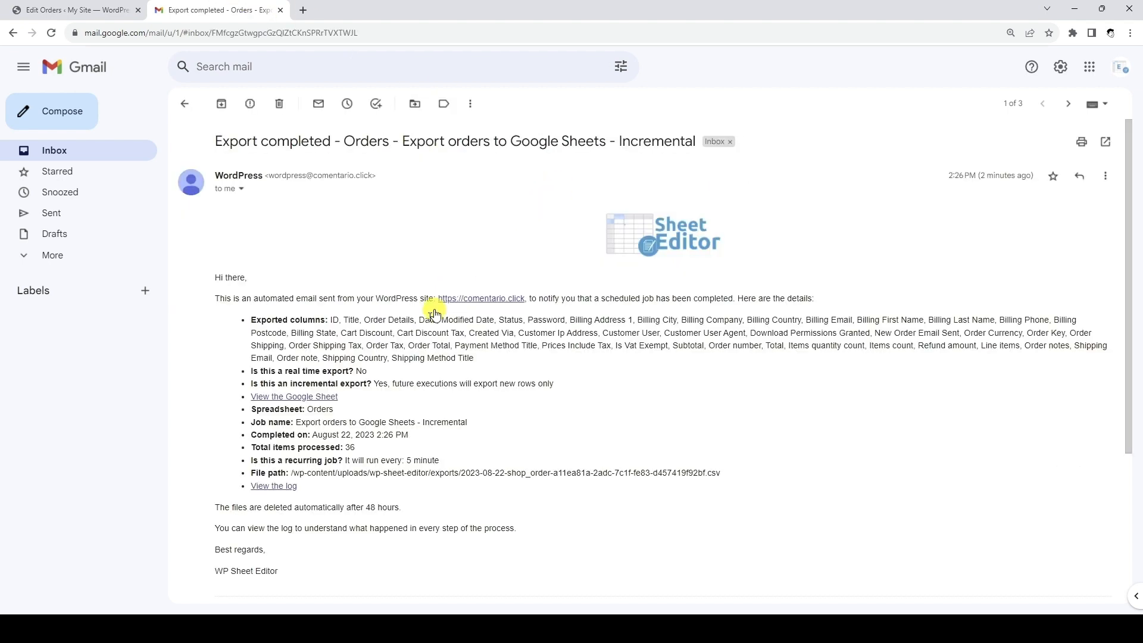
pyautogui.click(324, 397)
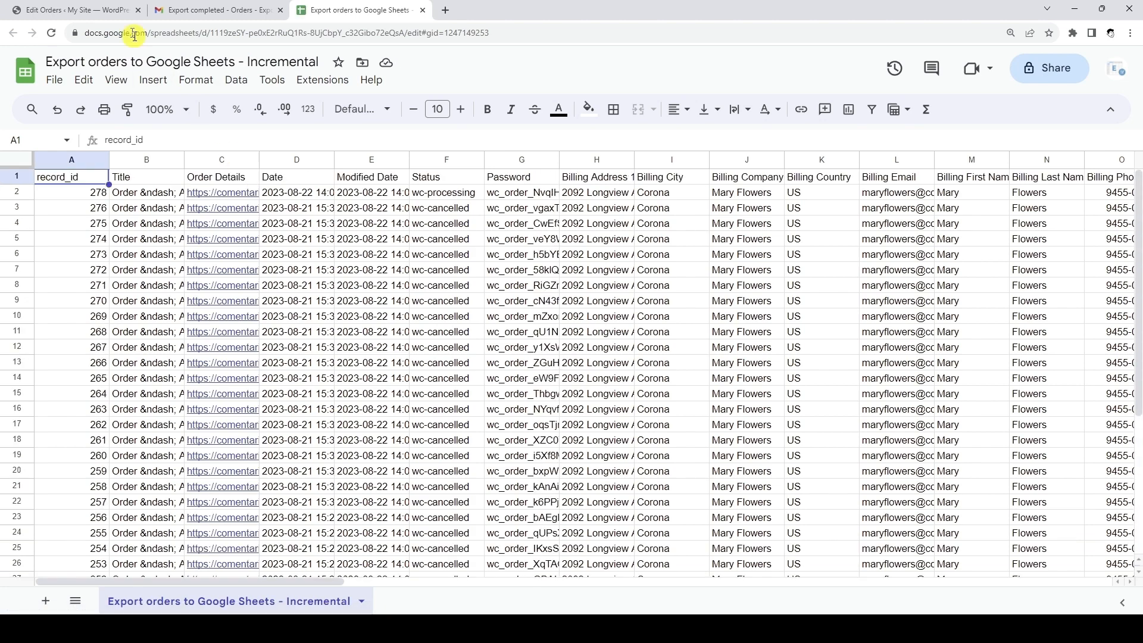
# Return to the WordPress site, close the scheduled exports list, and place a cash-on-delivery shop order for one Cotton T-shirt 1.
pyautogui.click(95, 11)
pyautogui.click(569, 401)
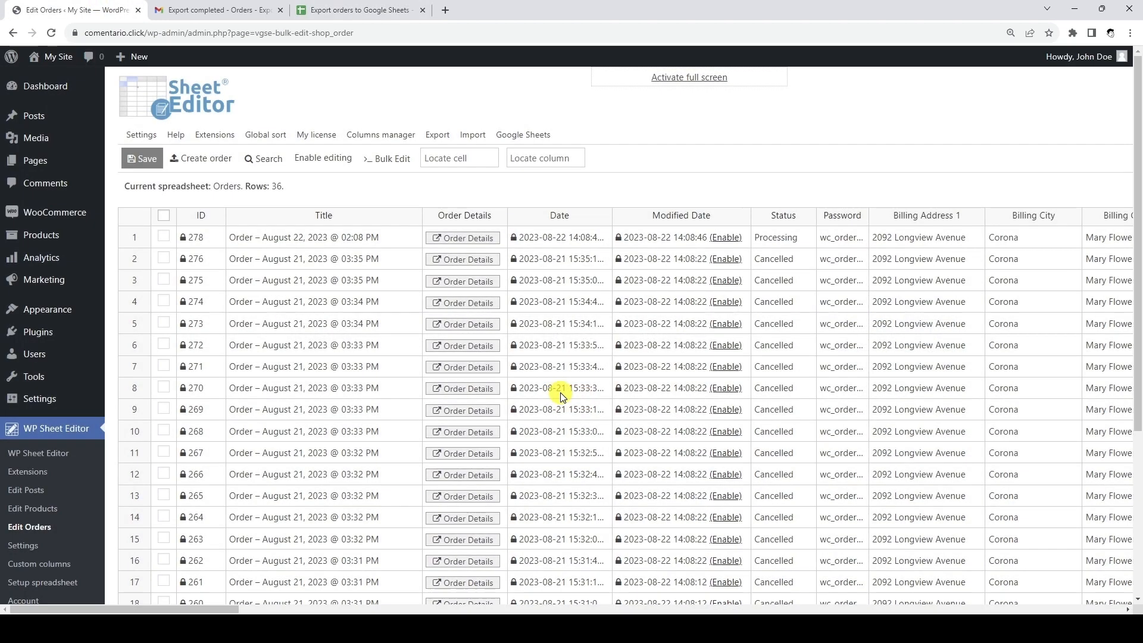
pyautogui.click(63, 60)
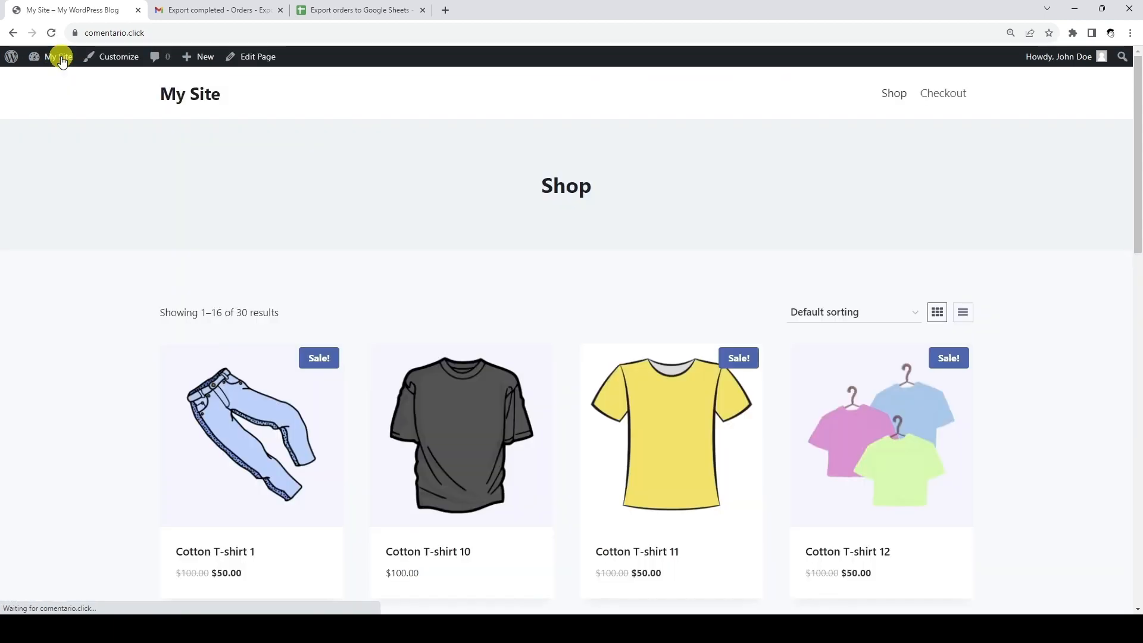
pyautogui.scroll(-2, 339, 433)
pyautogui.click(231, 461)
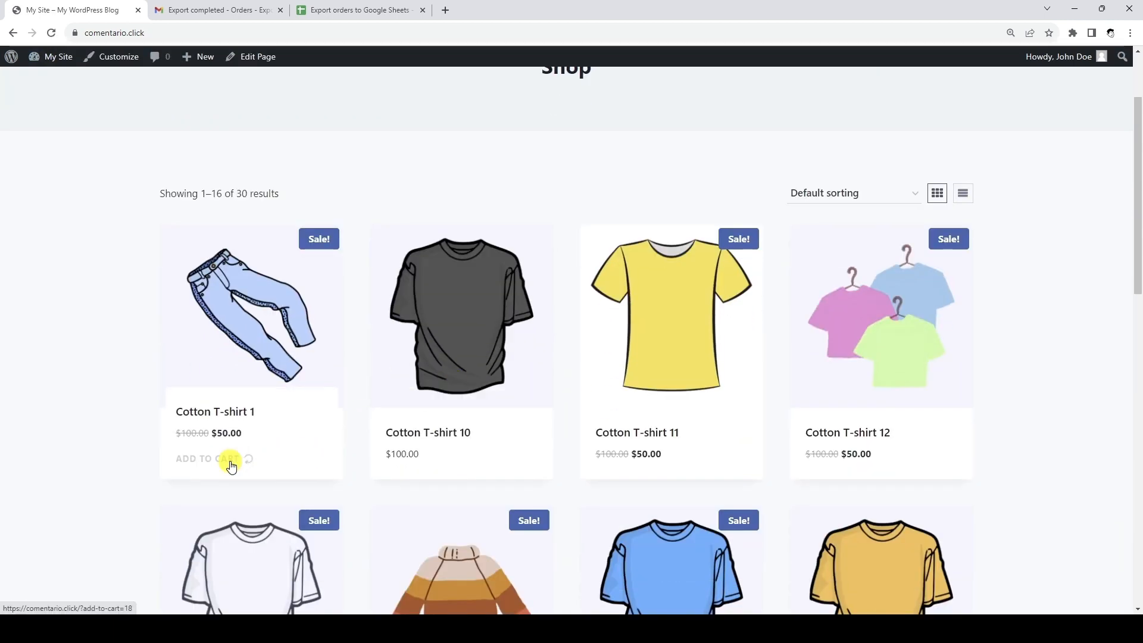
pyautogui.scroll(2, 773, 386)
pyautogui.click(927, 90)
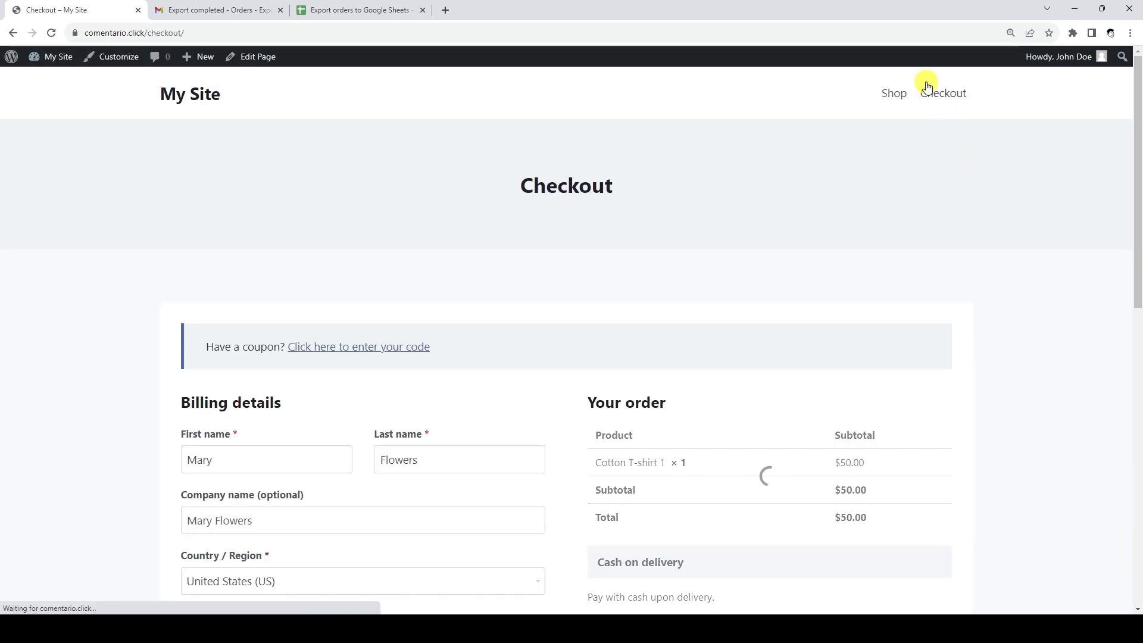
pyautogui.scroll(-4, 872, 184)
pyautogui.click(773, 546)
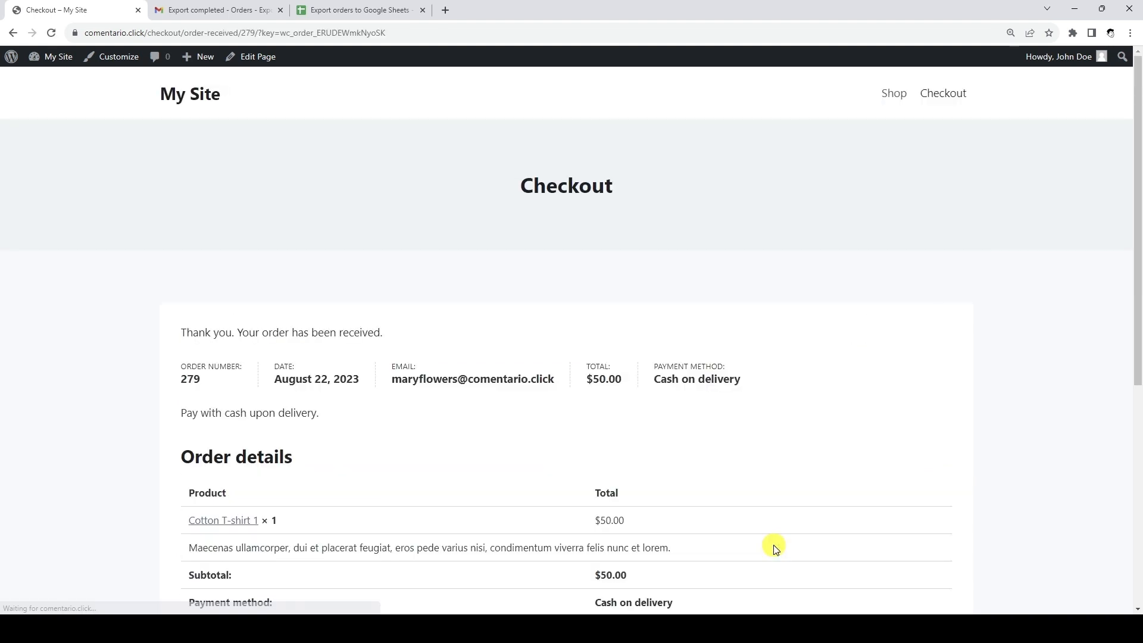
# Place a second cash-on-delivery order in the shop for one Cotton T-shirt 12.
pyautogui.click(891, 93)
pyautogui.scroll(-1, 863, 416)
pyautogui.click(849, 518)
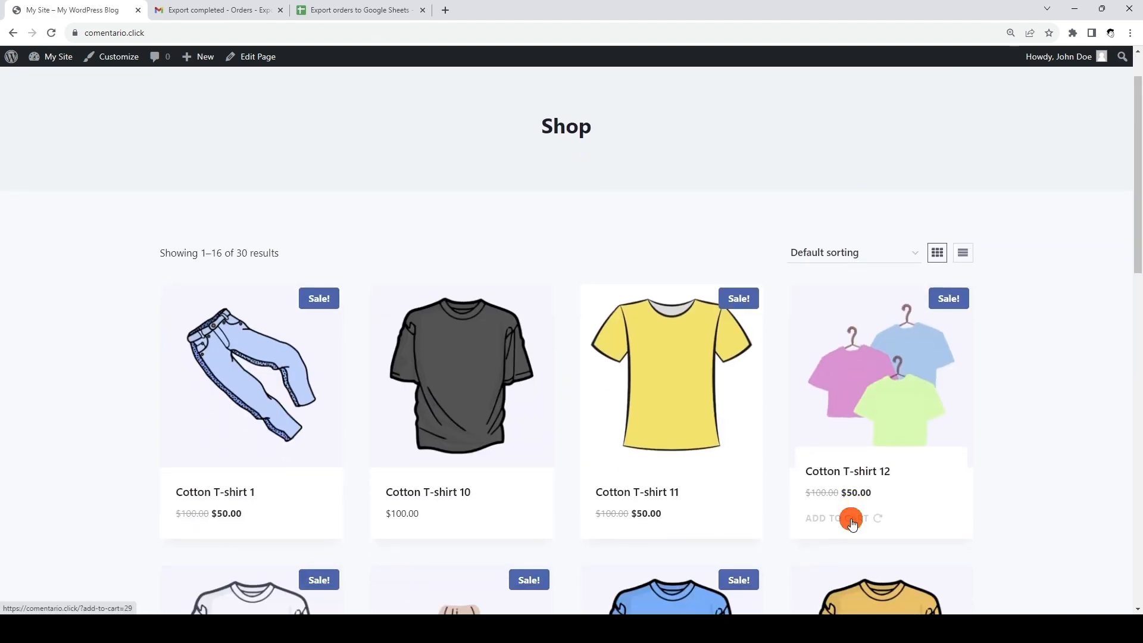
pyautogui.scroll(2, 863, 488)
pyautogui.click(958, 93)
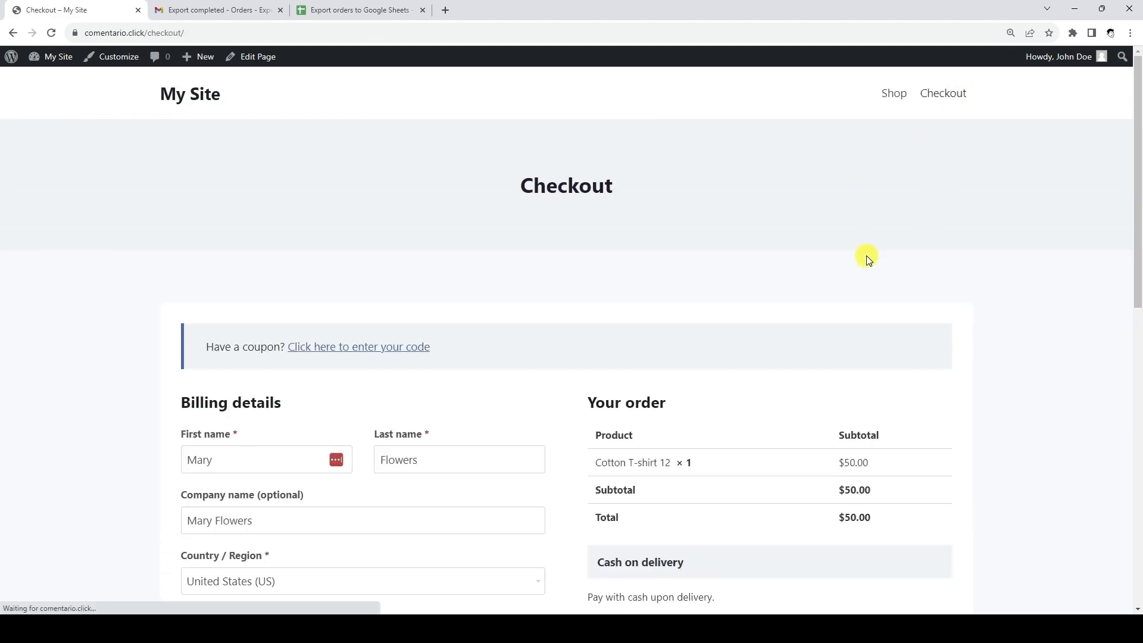
pyautogui.scroll(-3, 833, 357)
pyautogui.click(748, 546)
pyautogui.scroll(-4, 750, 551)
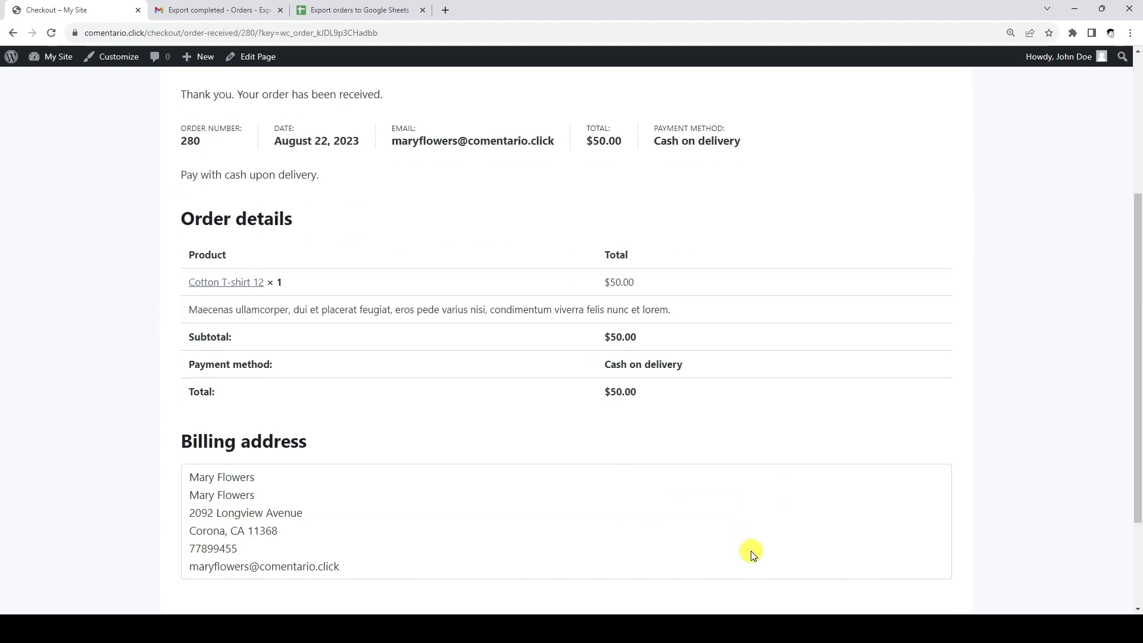
# Place a third cash-on-delivery order containing one Cotton T-shirt 10 and one Cotton T-shirt 14.
pyautogui.scroll(4, 752, 551)
pyautogui.click(889, 93)
pyautogui.scroll(-3, 633, 383)
pyautogui.click(439, 342)
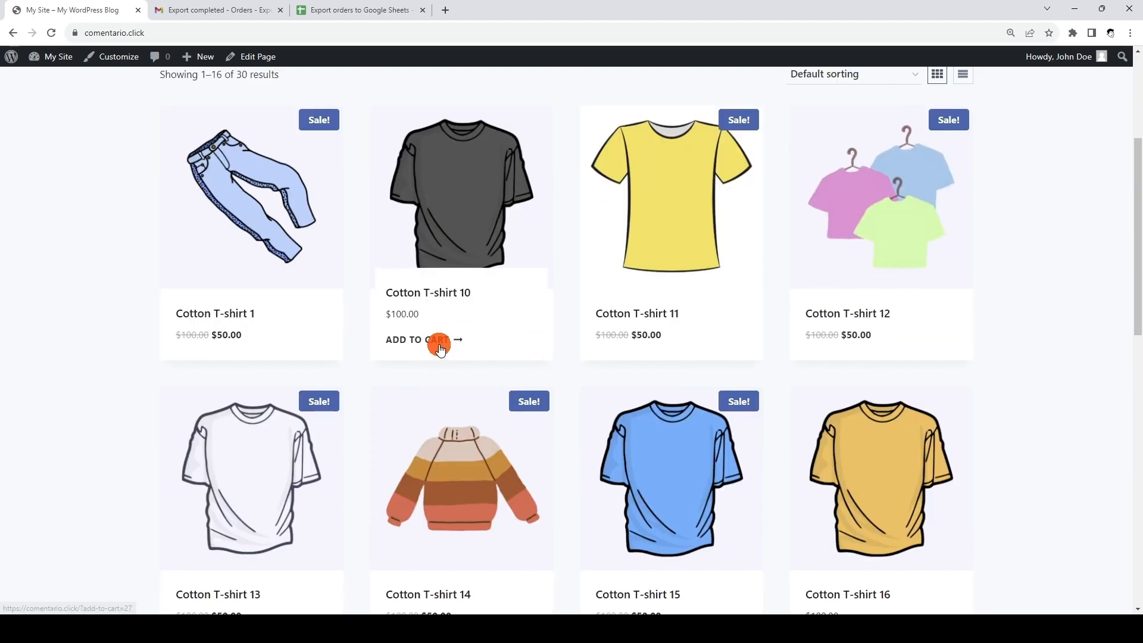
pyautogui.scroll(-2, 436, 452)
pyautogui.scroll(6, 654, 357)
pyautogui.click(946, 90)
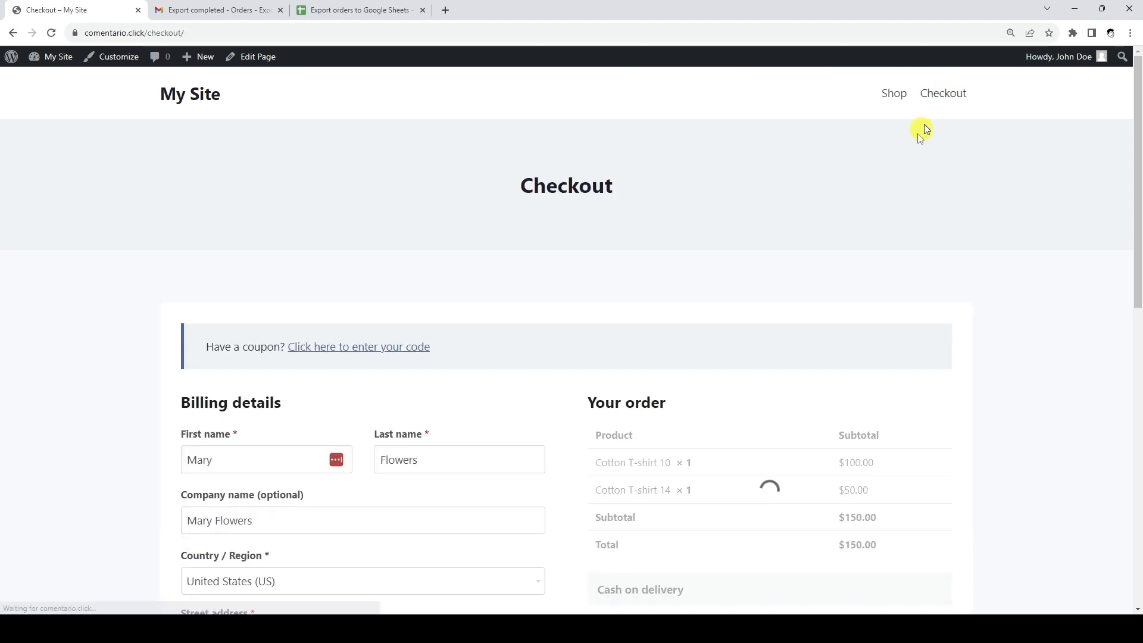
pyautogui.scroll(-3, 845, 286)
pyautogui.click(779, 567)
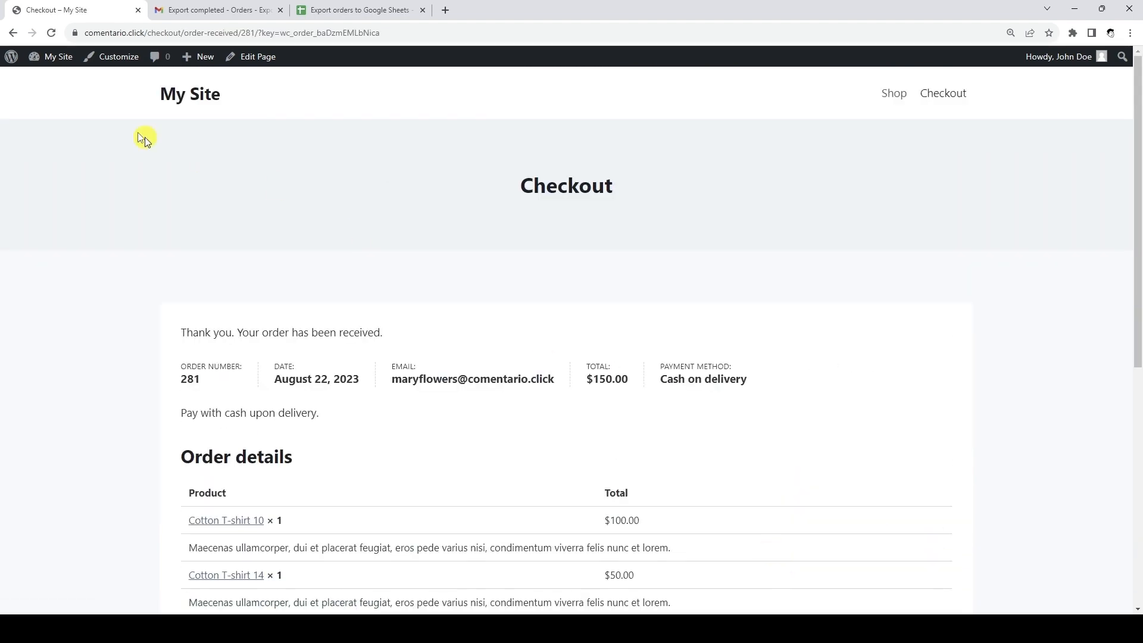
# Go back to the WordPress admin dashboard and open the WP Sheet Editor orders spreadsheet.
pyautogui.moveTo(54, 56)
pyautogui.click(64, 84)
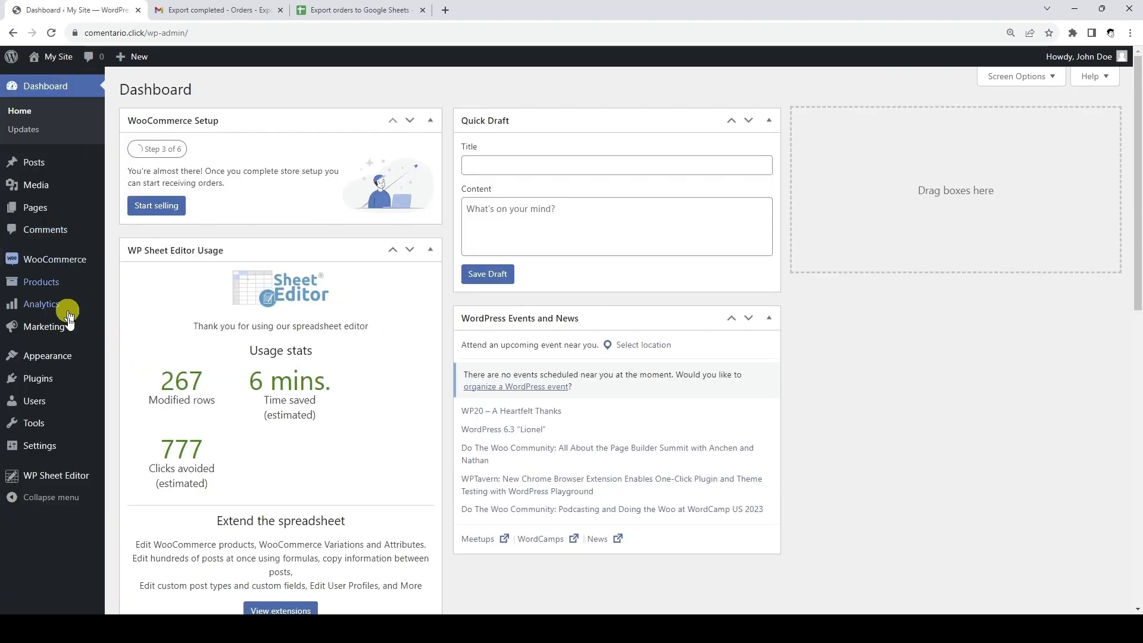
pyautogui.moveTo(69, 473)
pyautogui.click(158, 484)
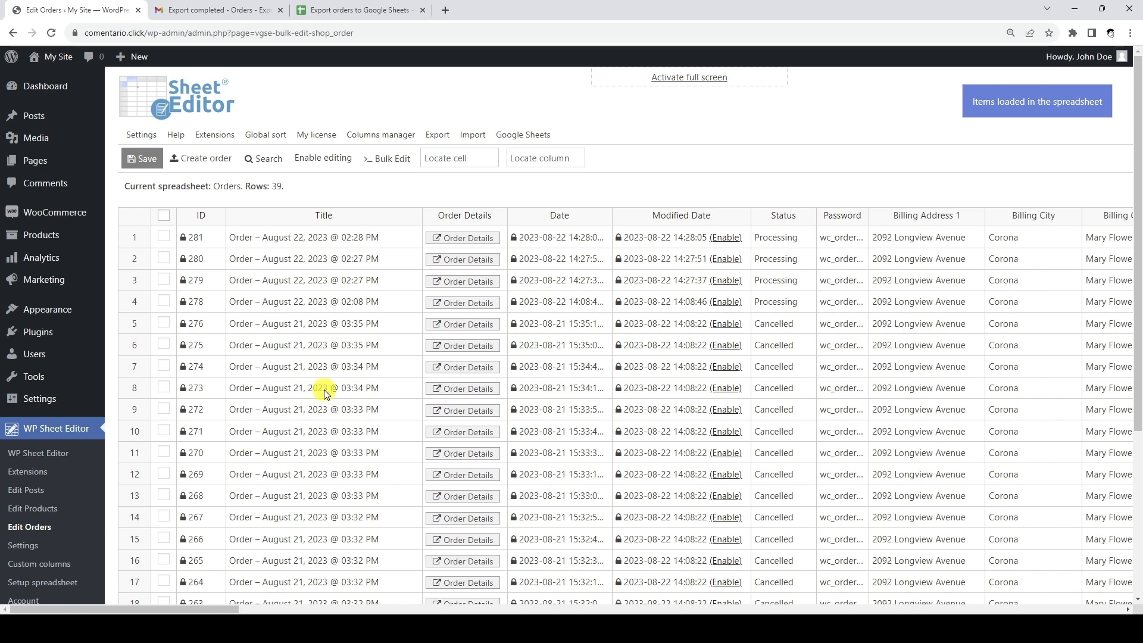
# Enable cell editing, set the order status in row 4 to Completed, and fill it down through row 20.
pyautogui.click(787, 304)
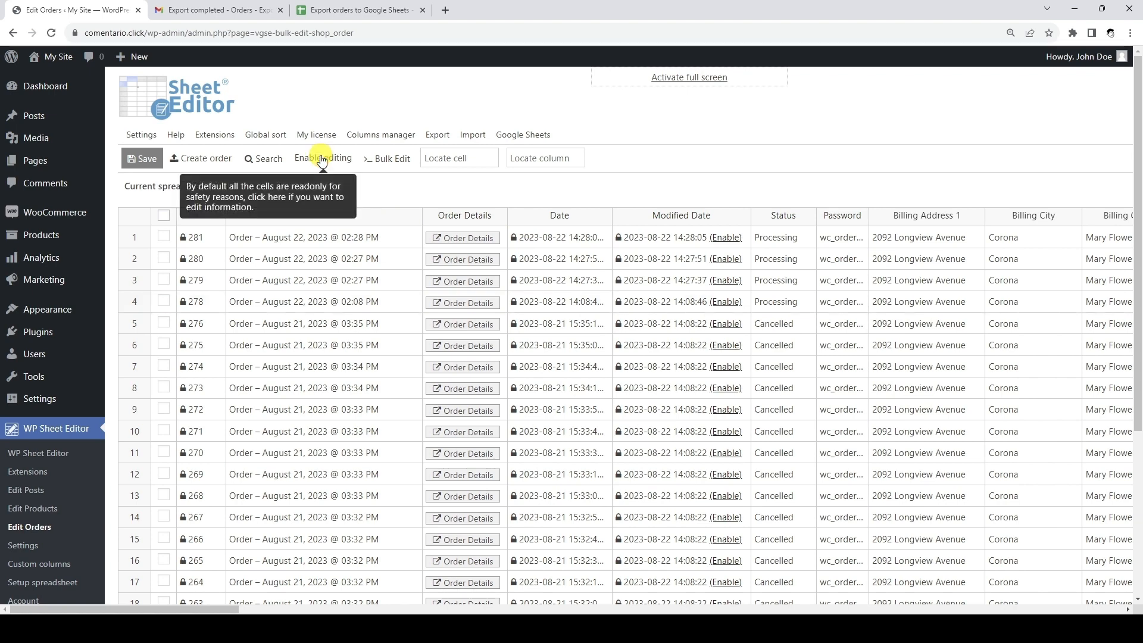
pyautogui.click(322, 158)
pyautogui.doubleClick(782, 302)
pyautogui.click(782, 302)
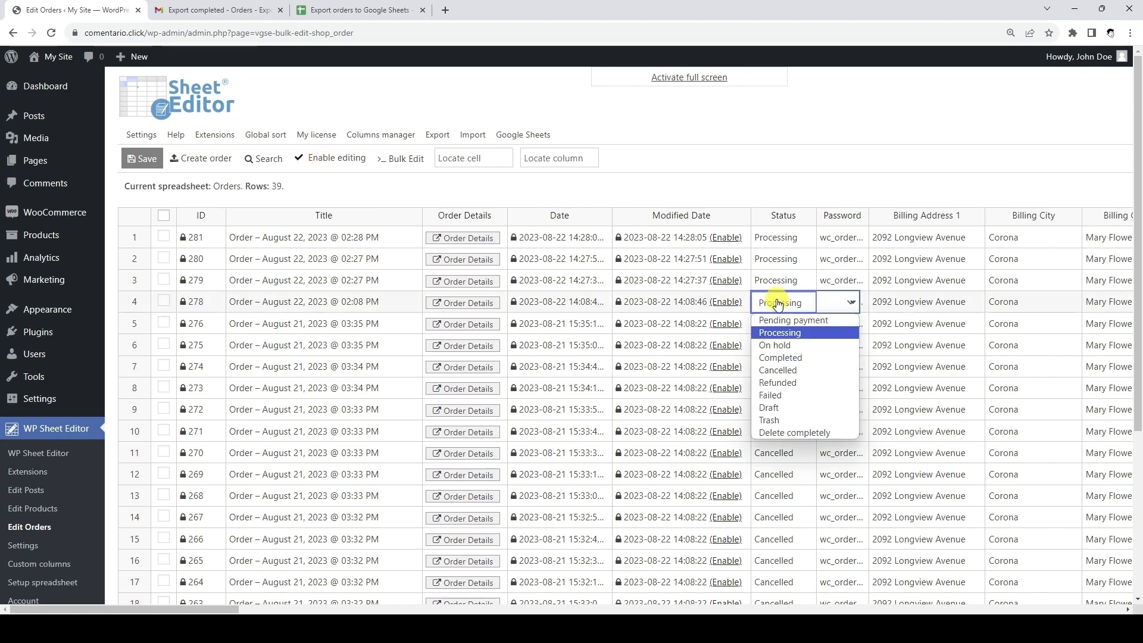
pyautogui.click(791, 360)
pyautogui.scroll(-4, 798, 398)
pyautogui.moveTo(816, 314); pyautogui.dragTo(798, 398)
# Load the remaining order rows, extend the Completed status down through row 39, and save the changes.
pyautogui.click(168, 534)
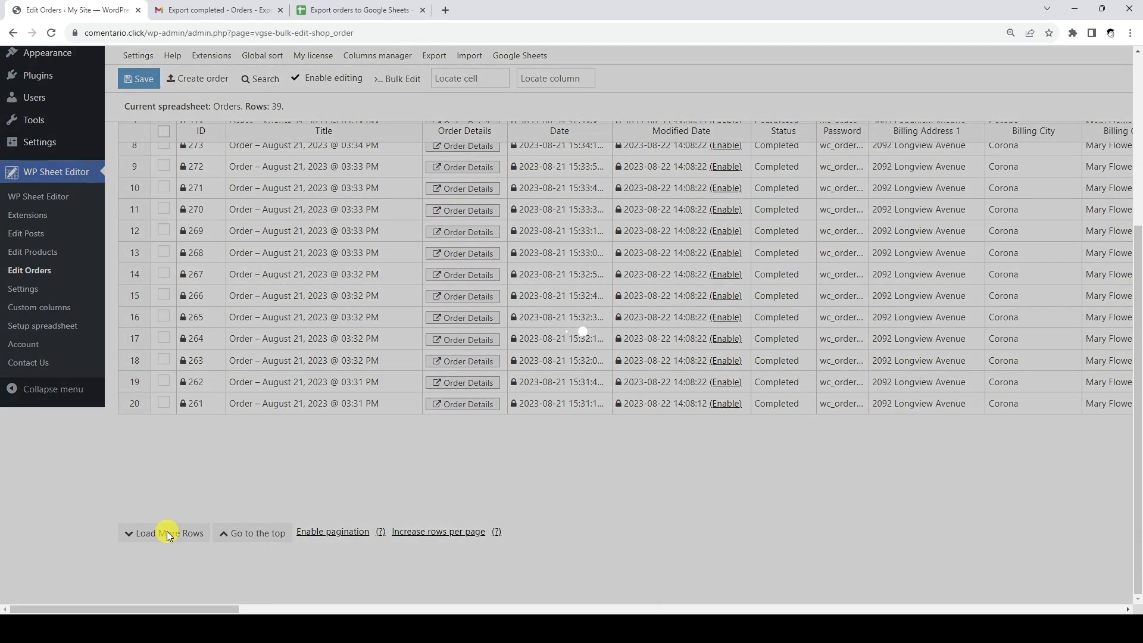
pyautogui.scroll(-2, 788, 405)
pyautogui.scroll(-2, 789, 404)
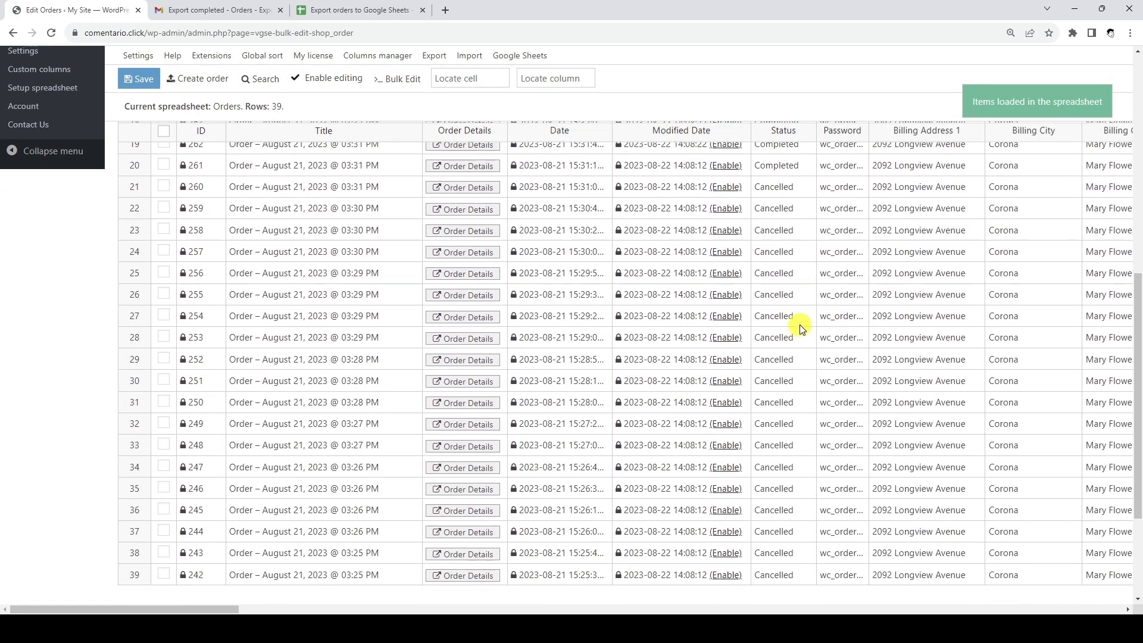
pyautogui.click(801, 169)
pyautogui.moveTo(815, 175); pyautogui.dragTo(746, 571)
pyautogui.scroll(10, 746, 562)
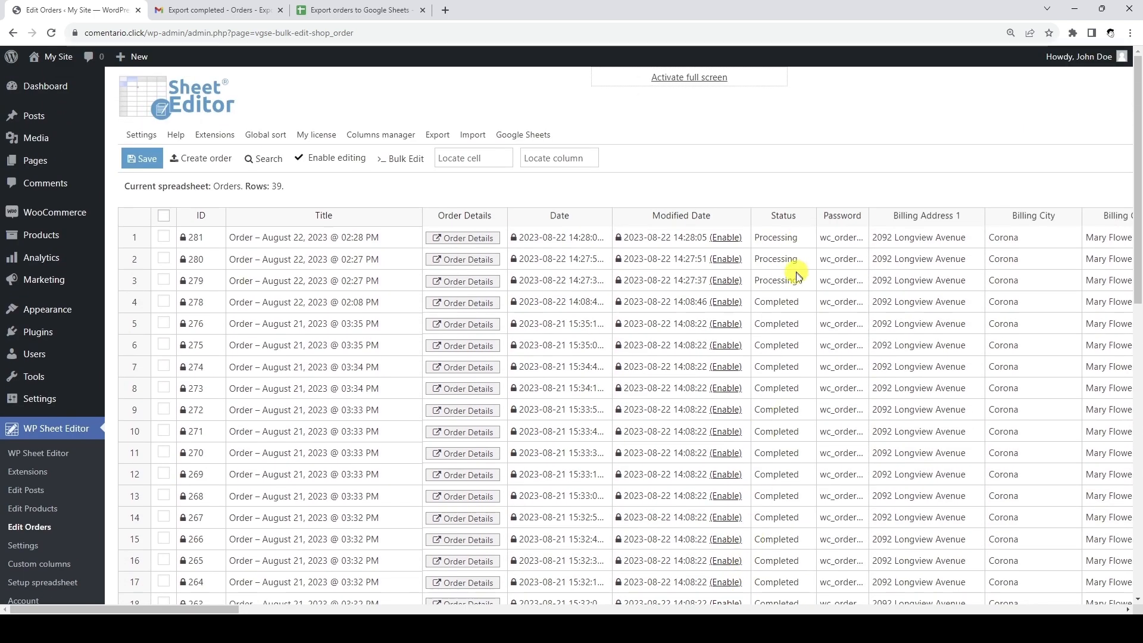
pyautogui.click(139, 158)
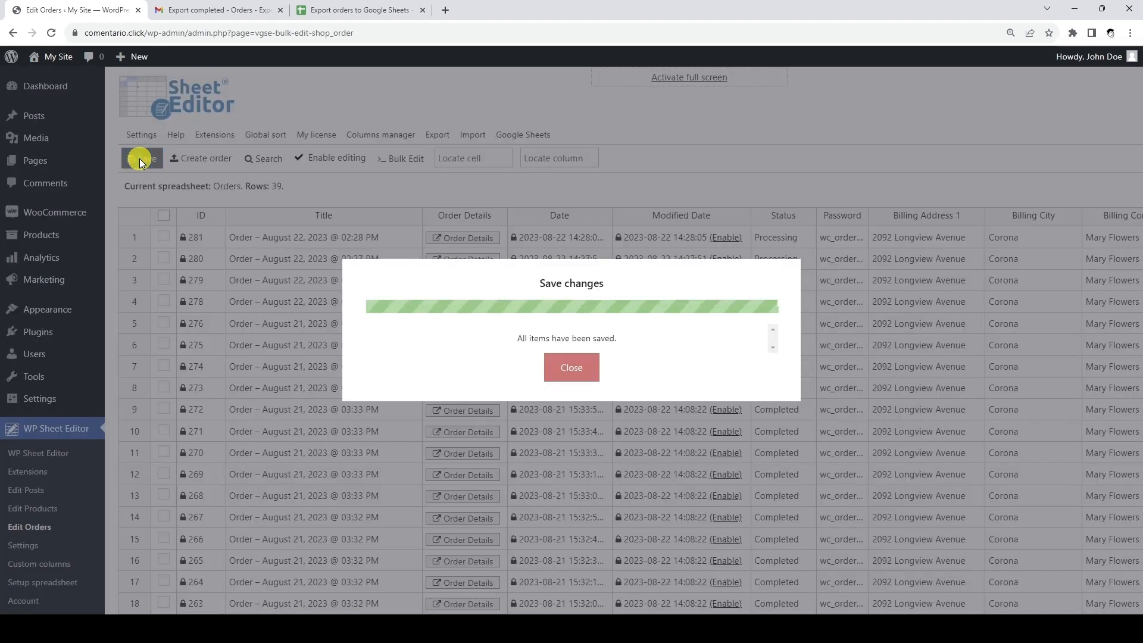
pyautogui.click(573, 369)
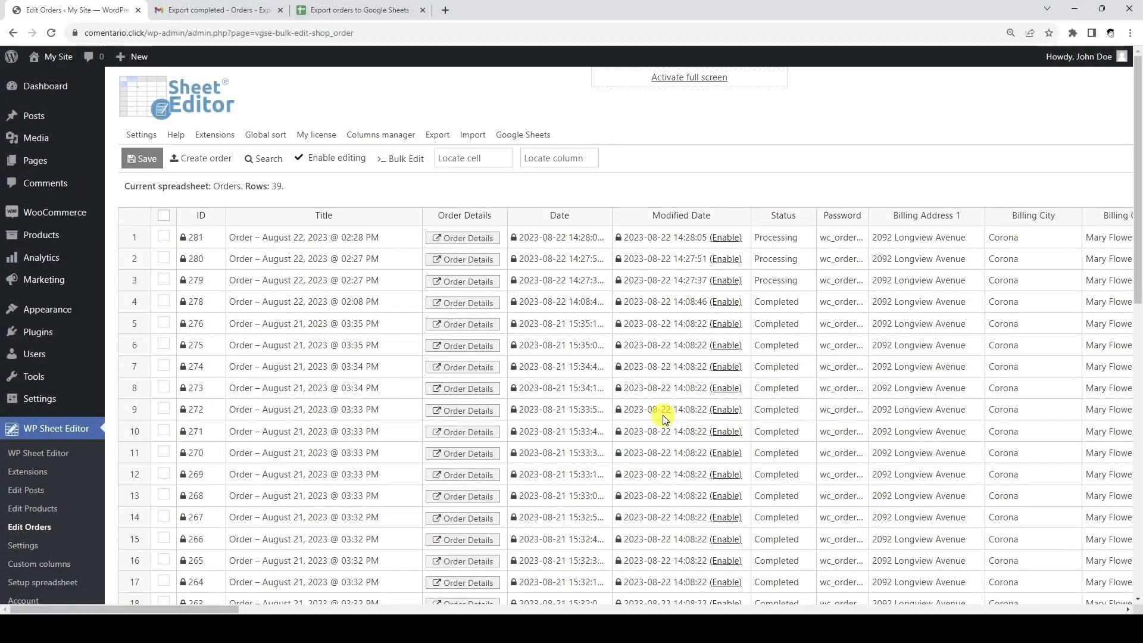
# Switch to Gmail and open the Google Sheet linked in the latest incremental export completion e-mail.
pyautogui.click(238, 10)
pyautogui.click(88, 150)
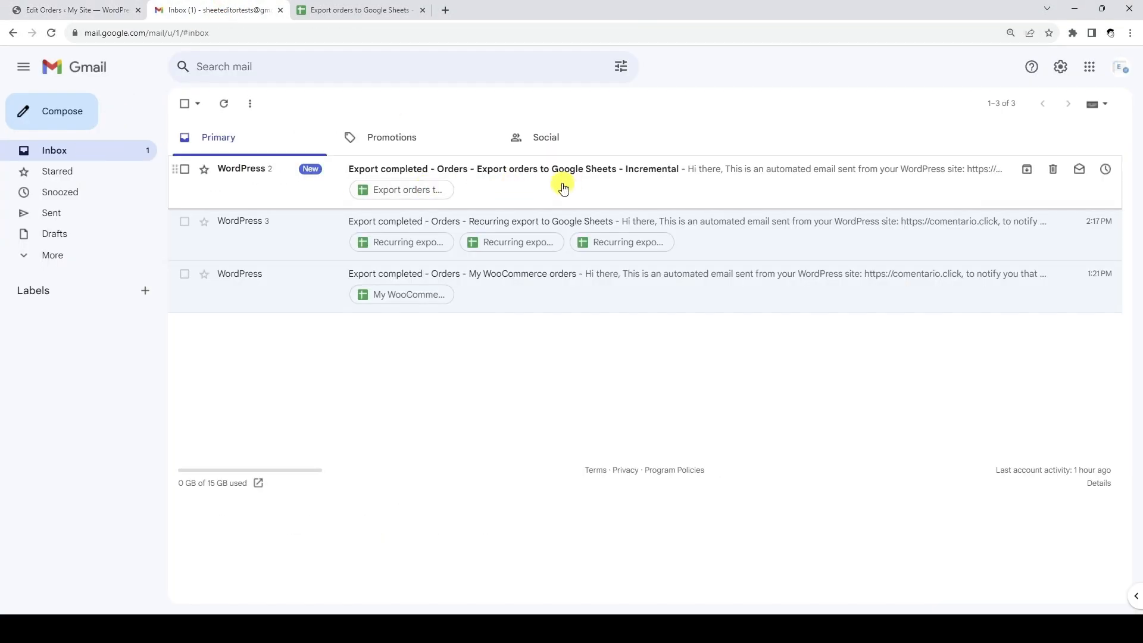
pyautogui.click(607, 176)
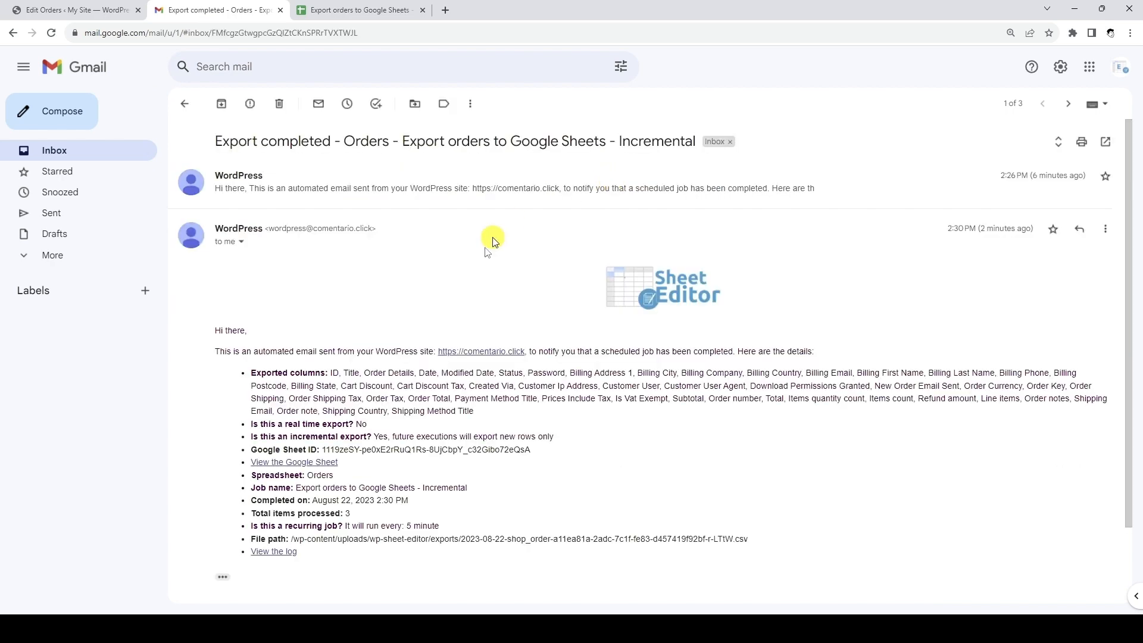
pyautogui.click(330, 462)
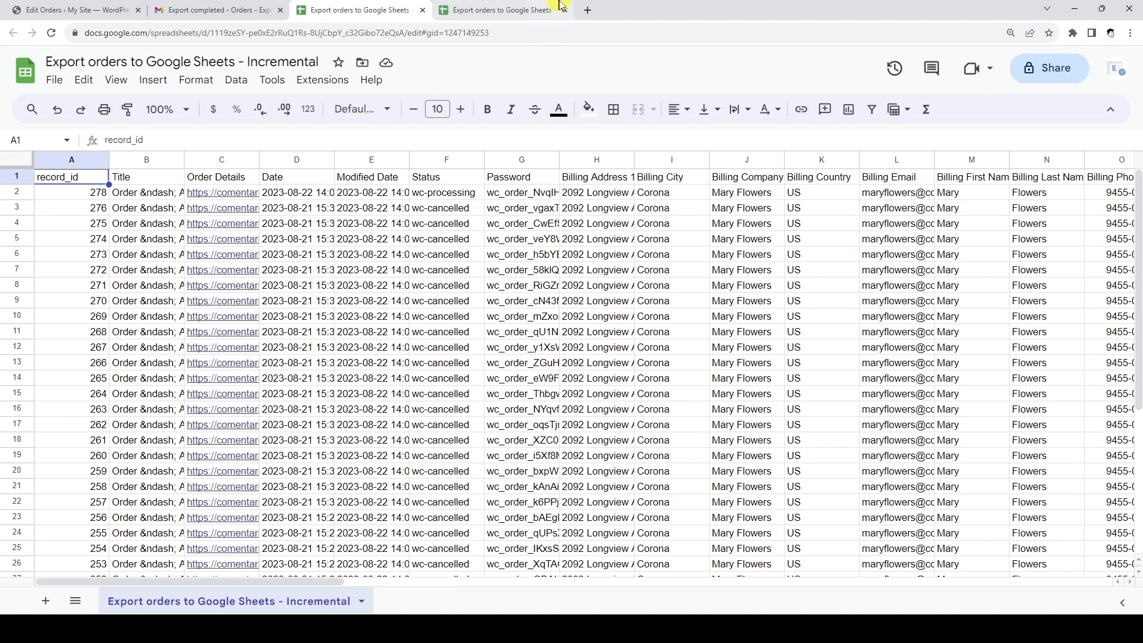
# Compare the URLs of the two open Google Sheets pages and close the duplicate.
pyautogui.click(502, 10)
pyautogui.click(521, 34)
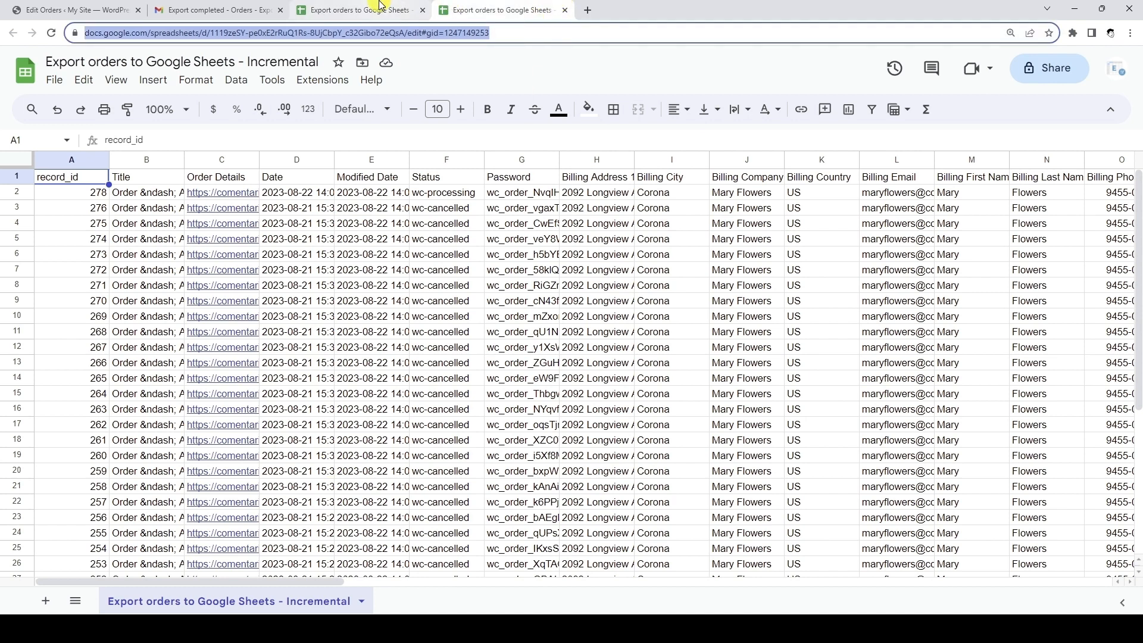
pyautogui.click(564, 11)
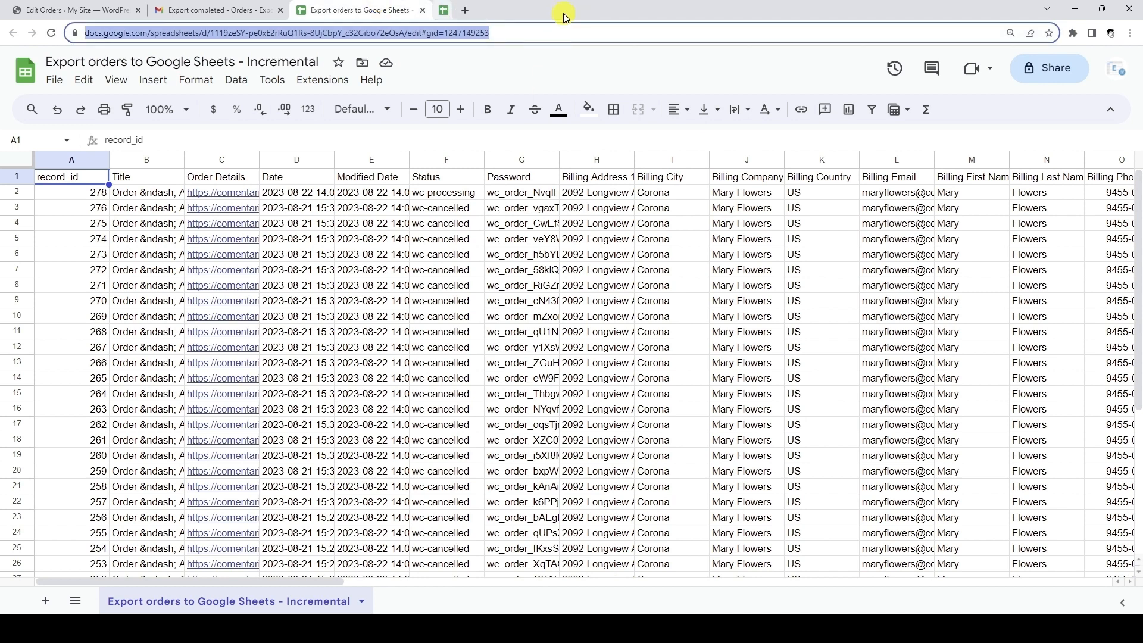
# Examine the Status column of the exported sheet, checking the newly added orders in F38:F40 and the earlier ones in F2:F37.
pyautogui.scroll(-5, 488, 261)
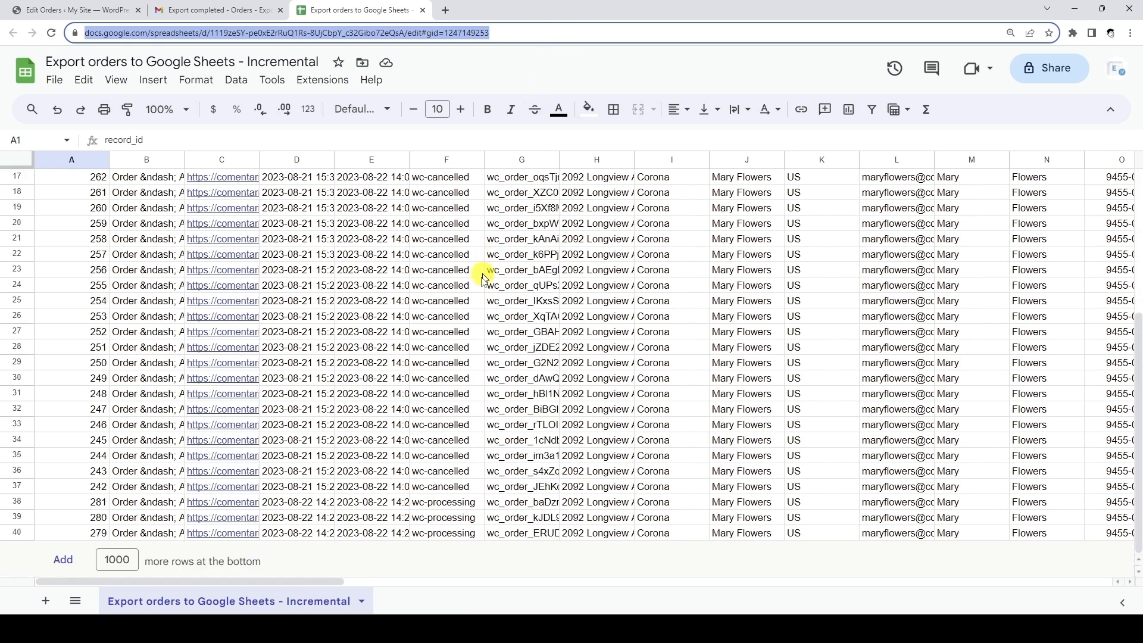
pyautogui.moveTo(447, 503); pyautogui.dragTo(440, 527)
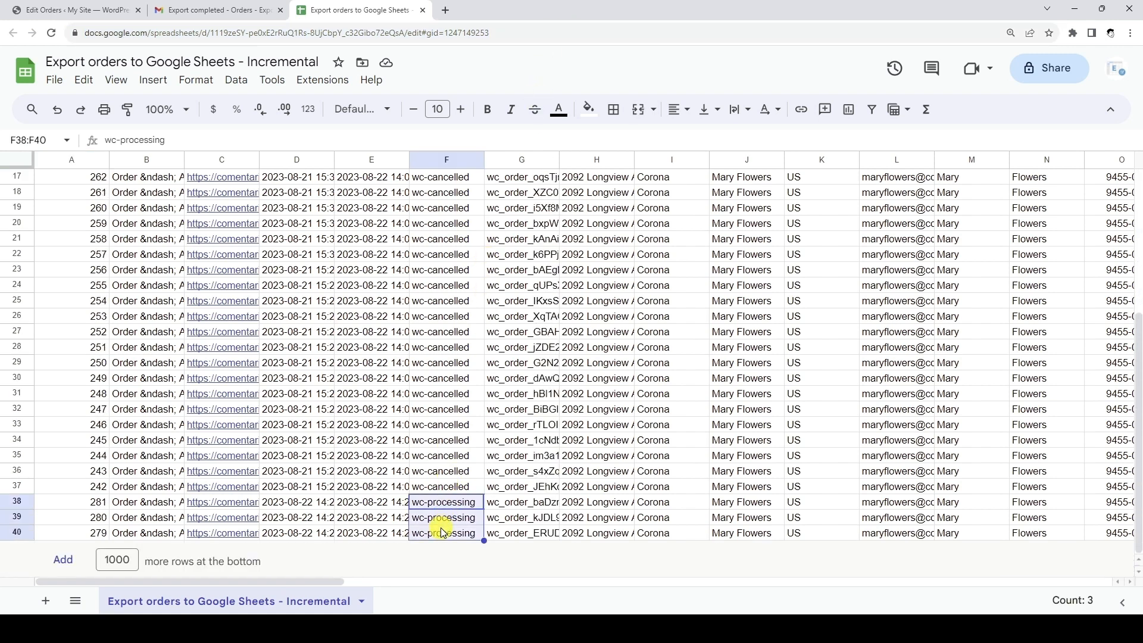
pyautogui.scroll(5, 444, 528)
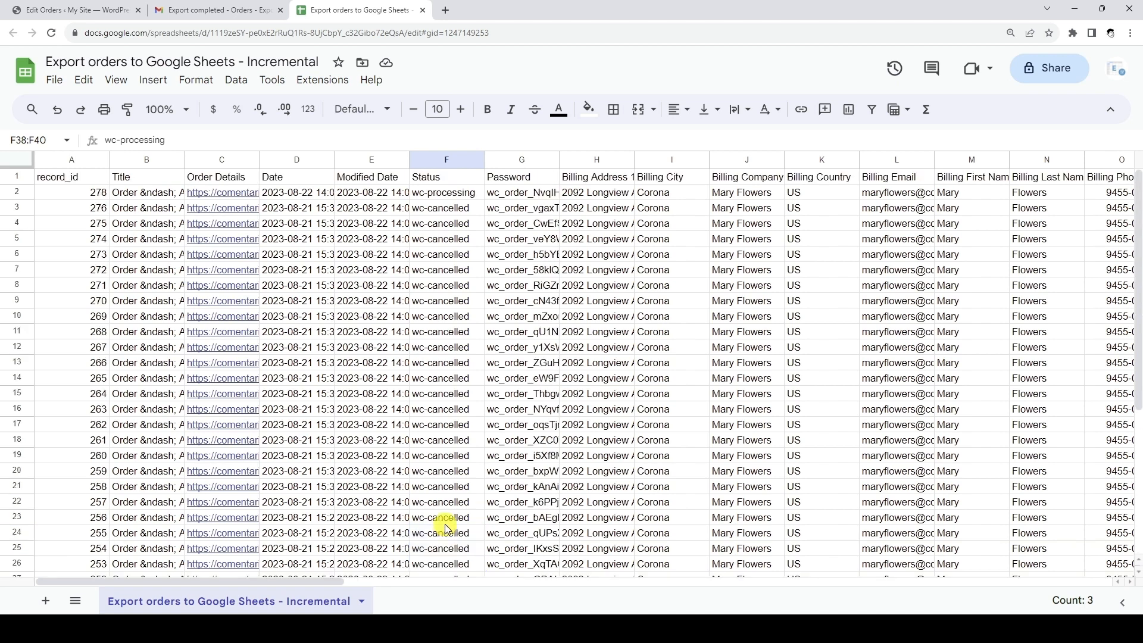
pyautogui.moveTo(465, 197); pyautogui.dragTo(456, 493)
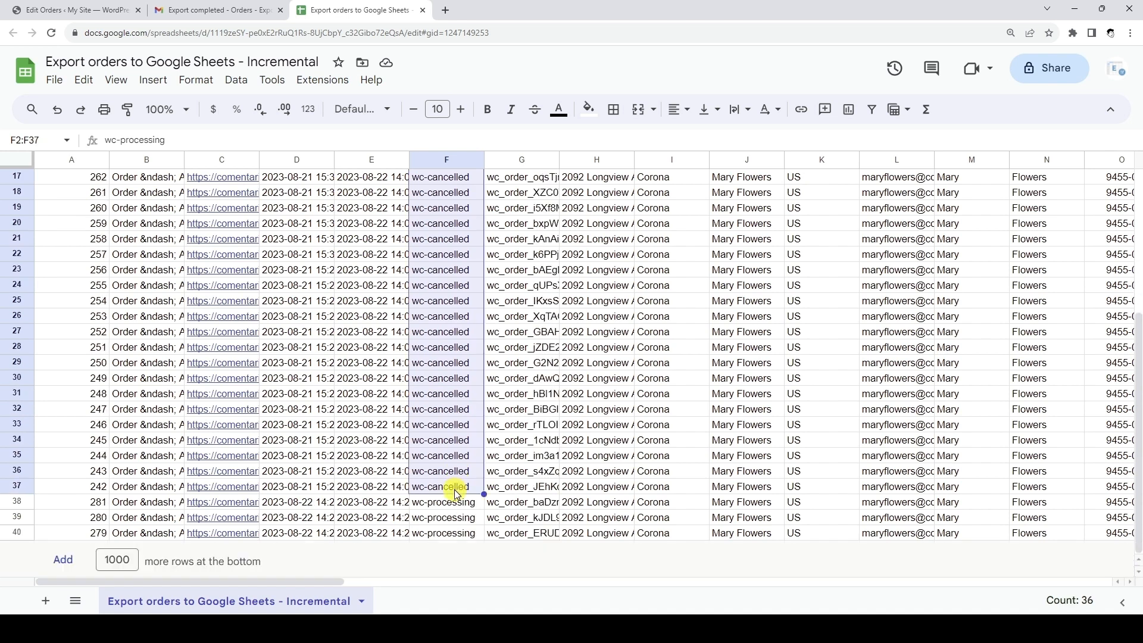
pyautogui.scroll(5, 455, 491)
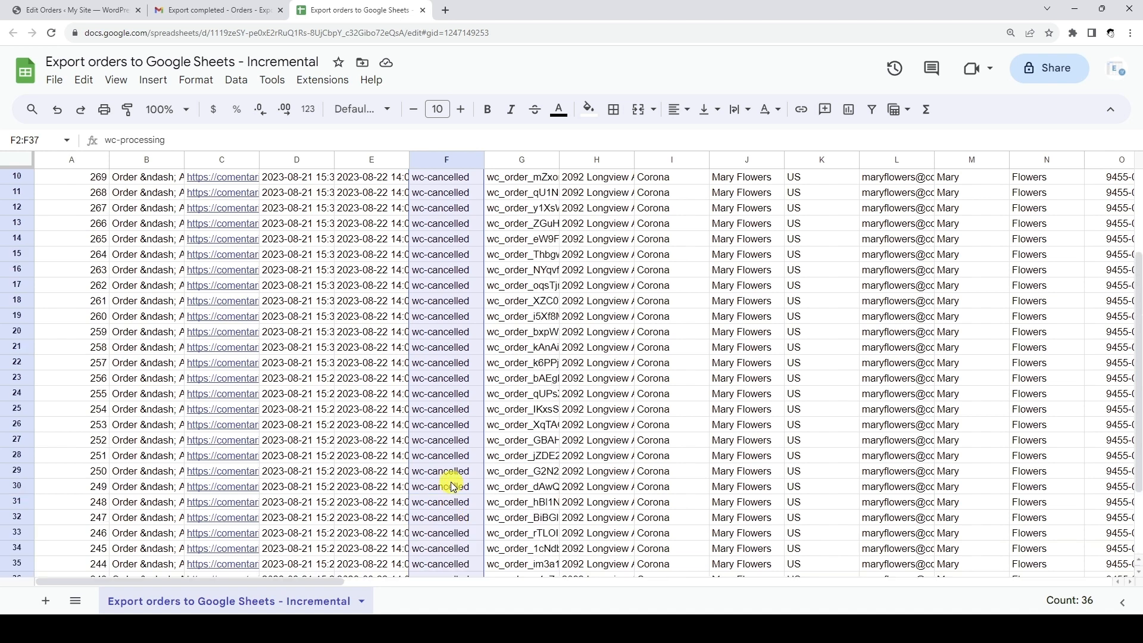